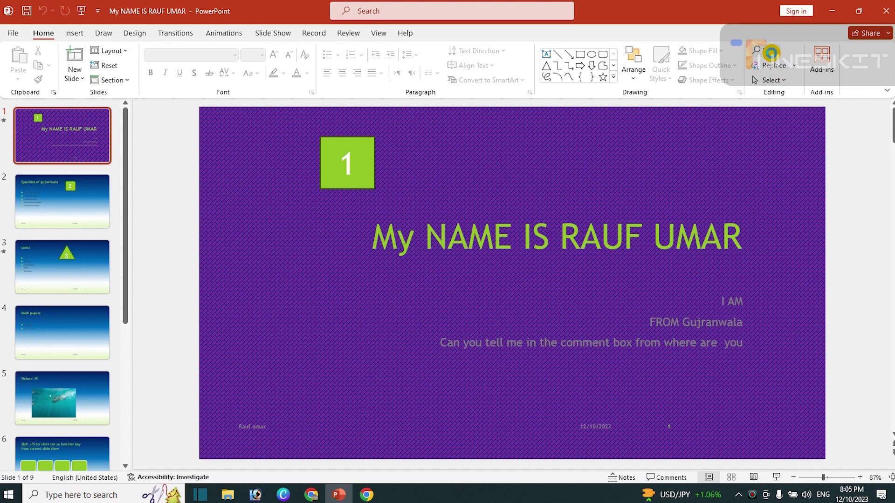
# - Search the presentation for 'gujranwala' and locate its first occurrence
pyautogui.click(769, 51)
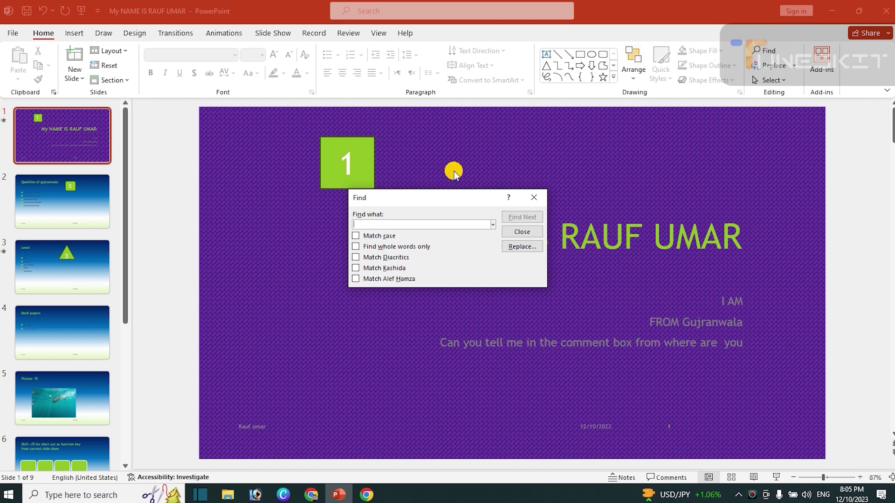
pyautogui.click(401, 224)
pyautogui.write('g')
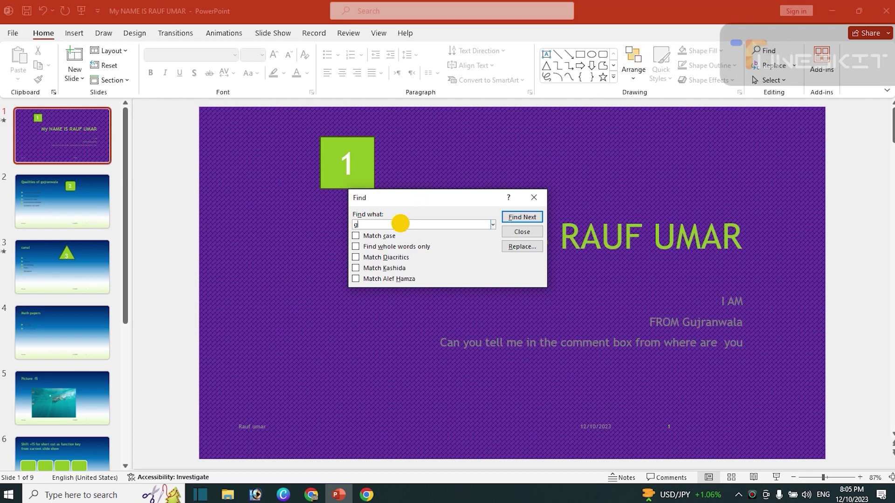
pyautogui.write('ujranwal')
pyautogui.write('a')
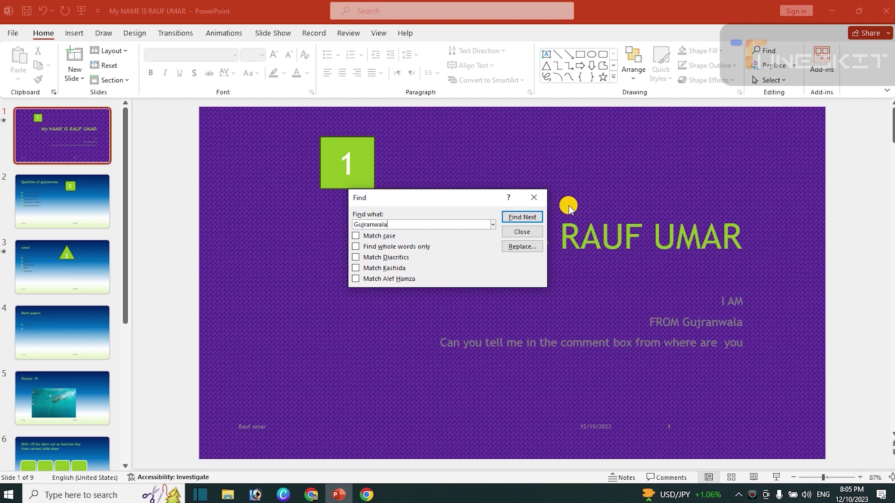
pyautogui.click(518, 218)
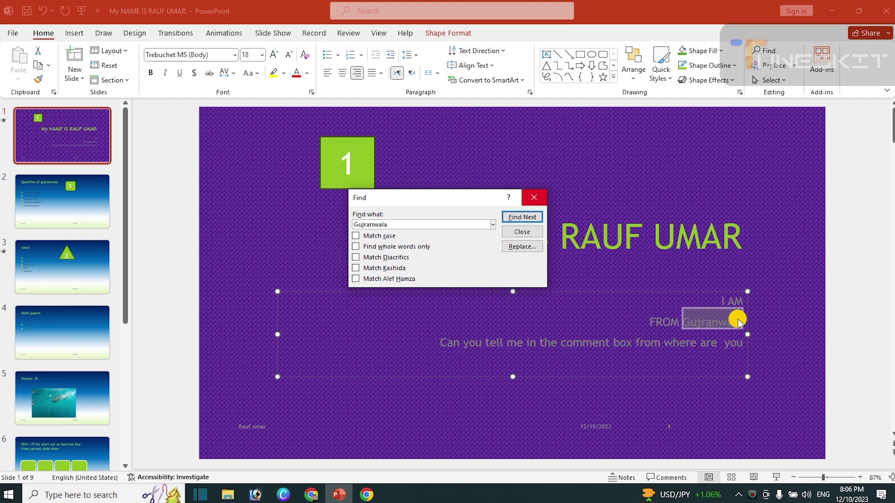
# - Step through the remaining matches in notes, slide 2's title and the masters, then close the search
pyautogui.click(532, 217)
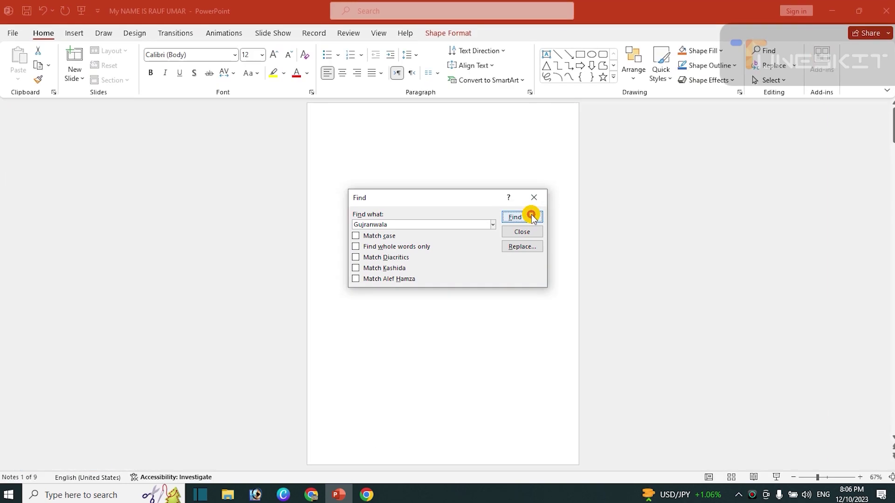
pyautogui.click(530, 217)
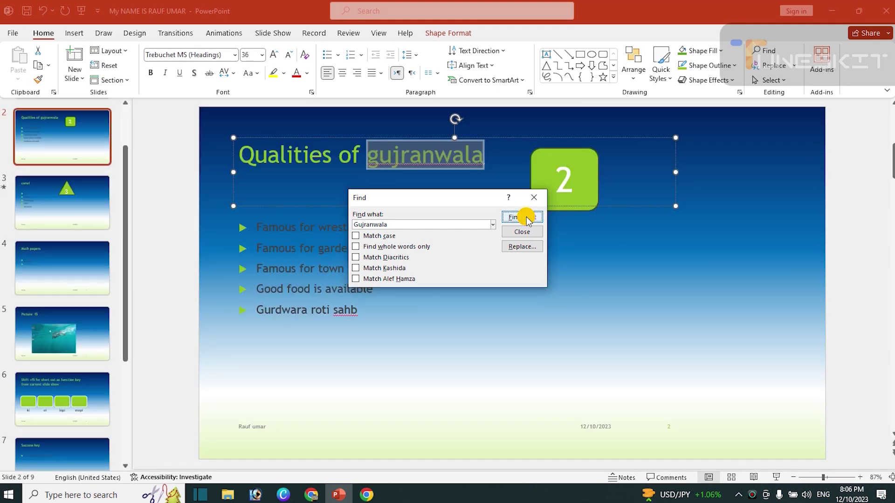
pyautogui.click(528, 218)
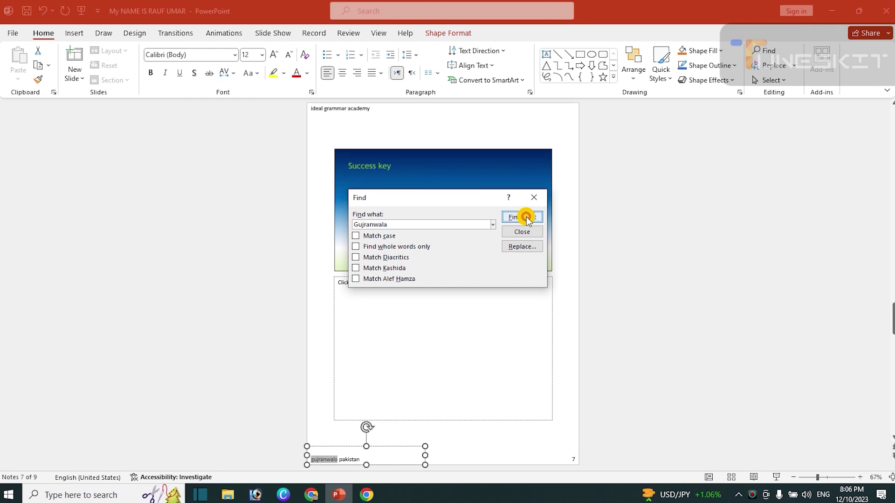
pyautogui.click(527, 218)
pyautogui.click(527, 218)
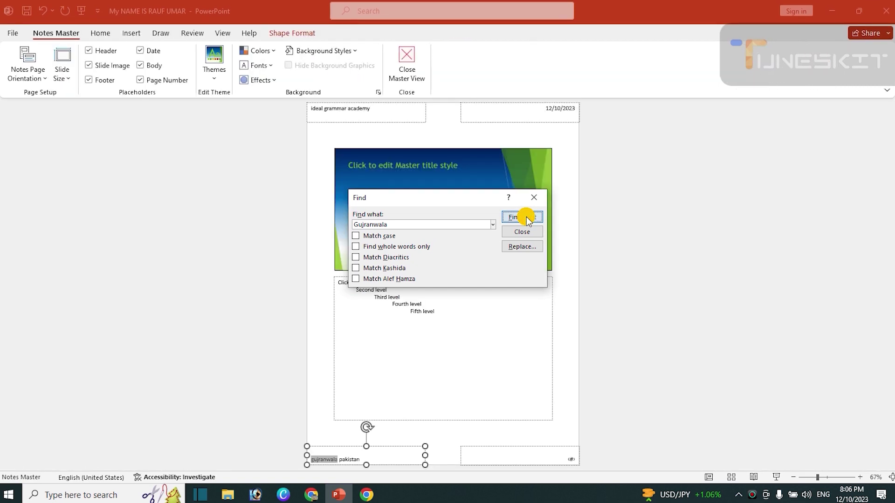
pyautogui.click(527, 218)
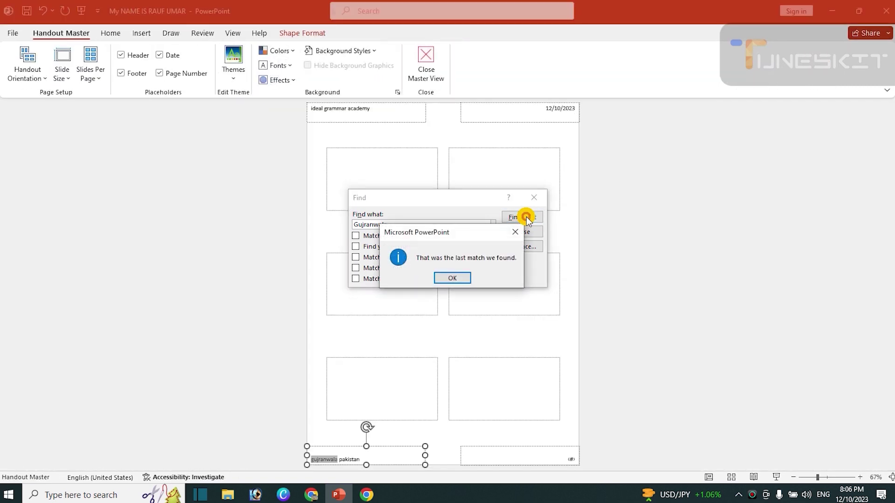
pyautogui.click(458, 277)
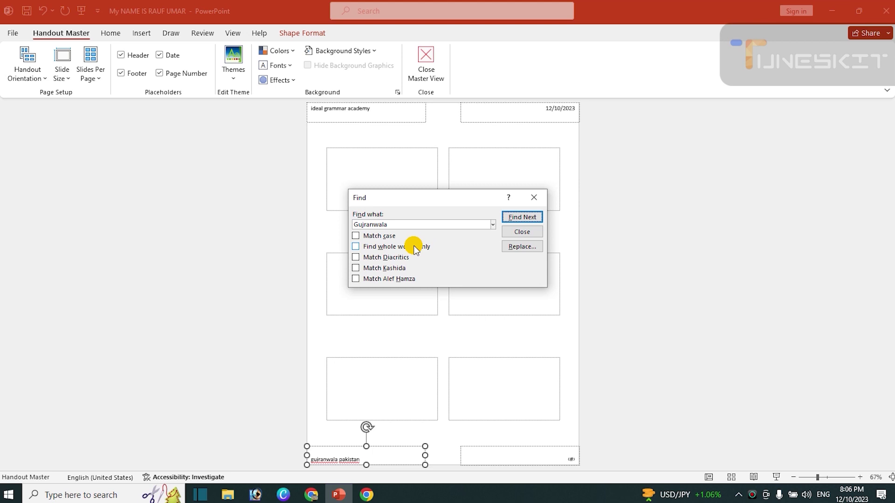
pyautogui.click(510, 233)
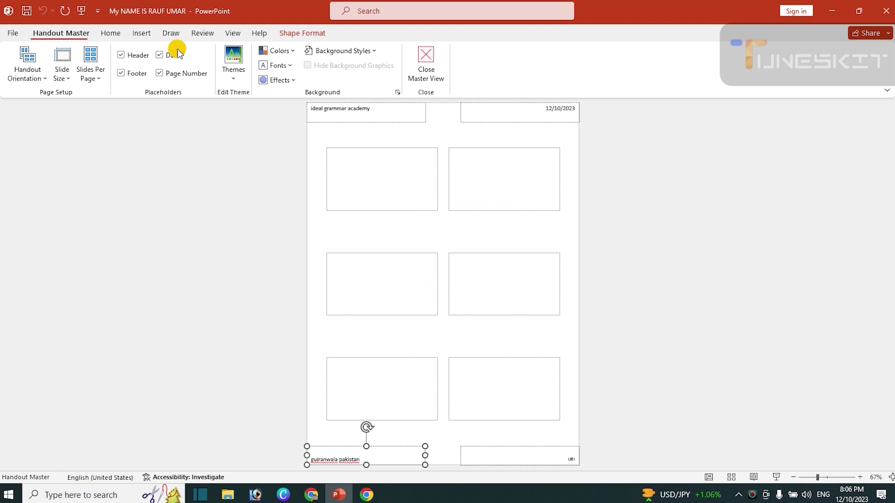
# - Switch back to Normal view and select slide 1
pyautogui.click(235, 32)
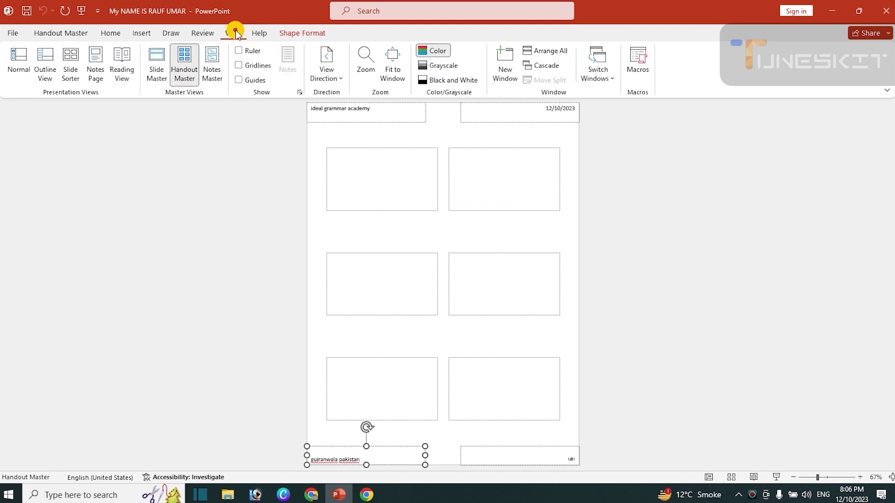
pyautogui.click(18, 59)
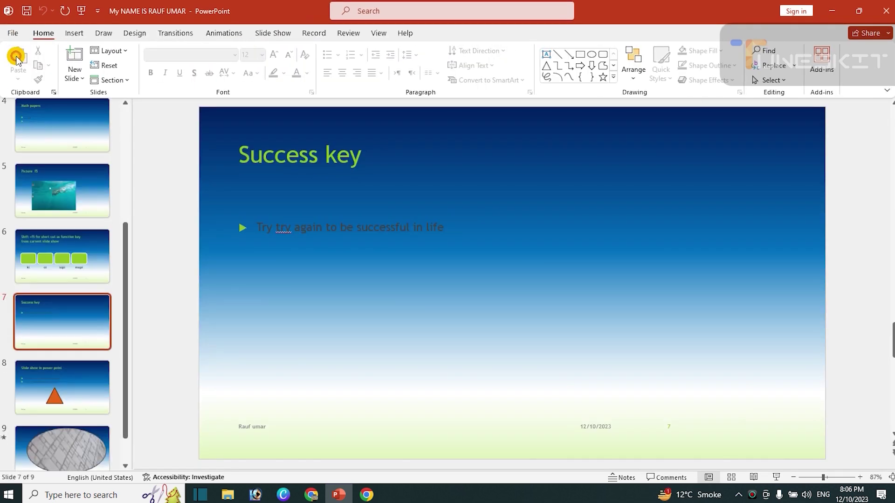
pyautogui.scroll(2, 44, 144)
pyautogui.click(45, 147)
pyautogui.scroll(2, 45, 147)
pyautogui.click(45, 147)
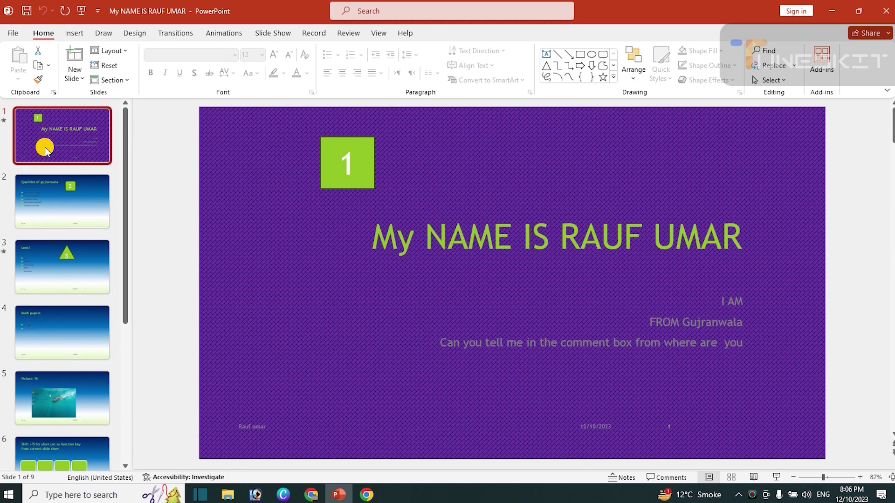
# - Bring up slide 1's background formatting settings from the slide's context menu
pyautogui.rightClick(357, 292)
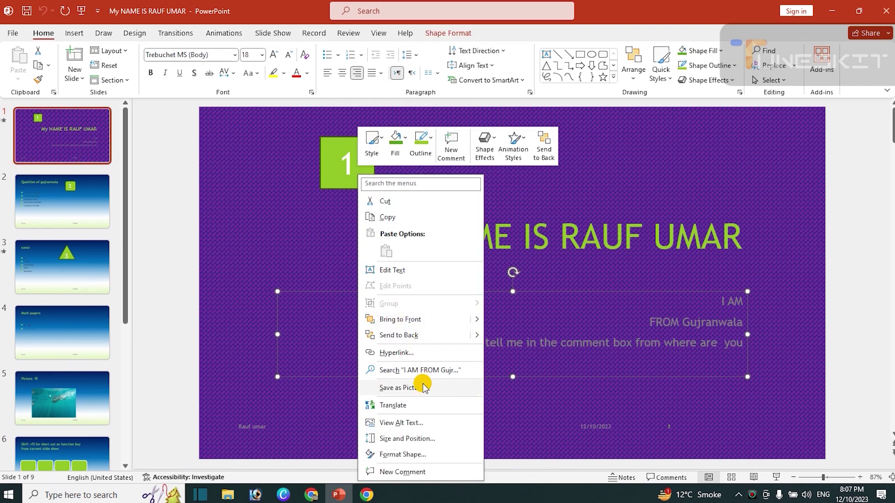
pyautogui.click(298, 187)
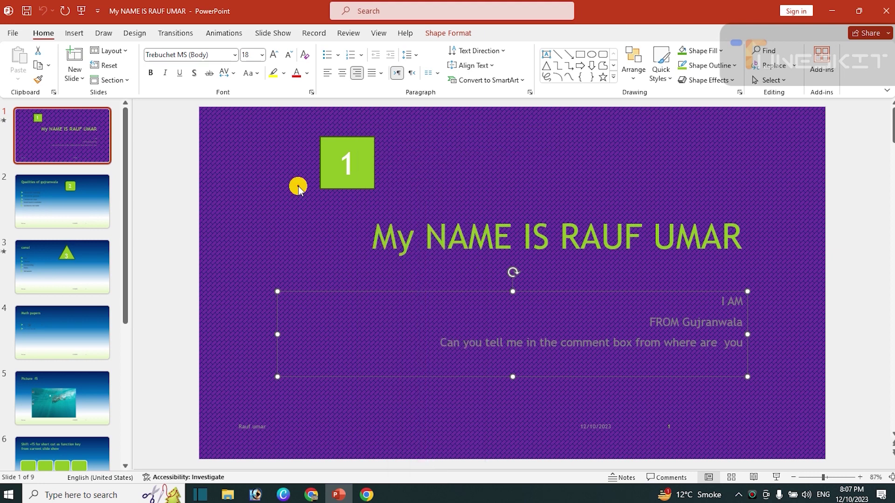
pyautogui.click(229, 149)
pyautogui.rightClick(230, 148)
pyautogui.moveTo(263, 212)
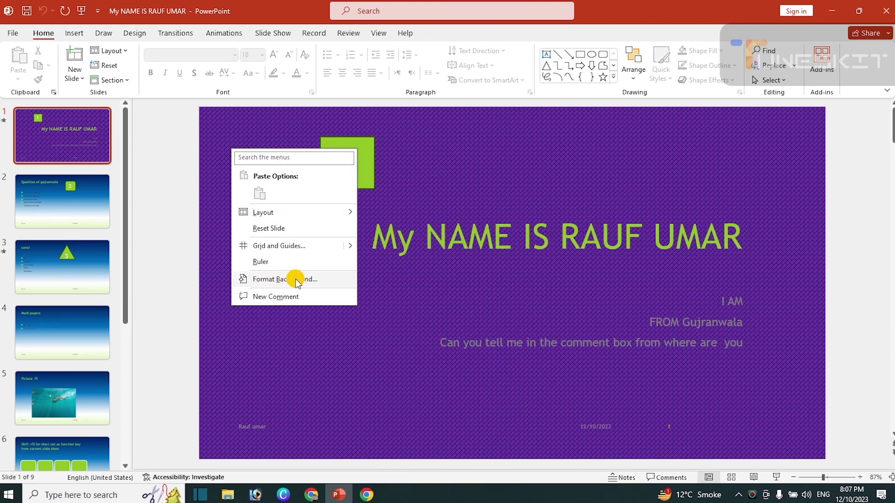
pyautogui.click(296, 279)
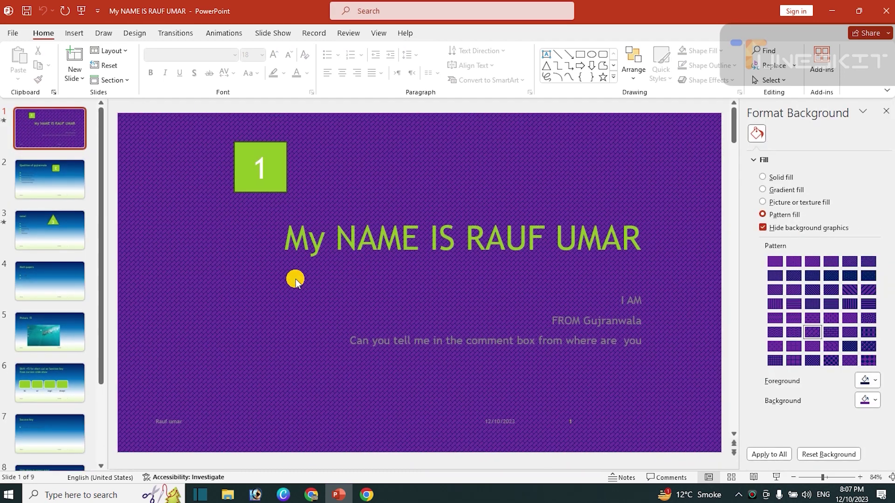
# - Change slide 1's background to a solid light grey fill
pyautogui.click(768, 179)
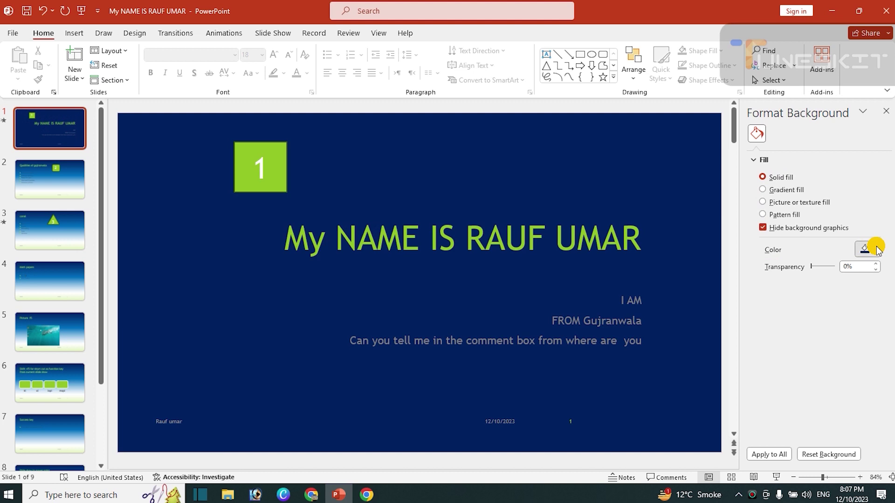
pyautogui.click(863, 250)
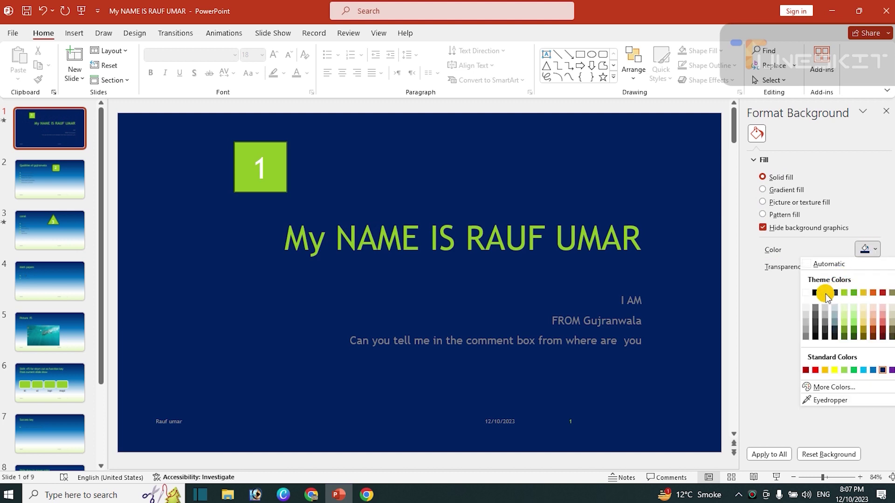
pyautogui.click(825, 293)
pyautogui.click(400, 288)
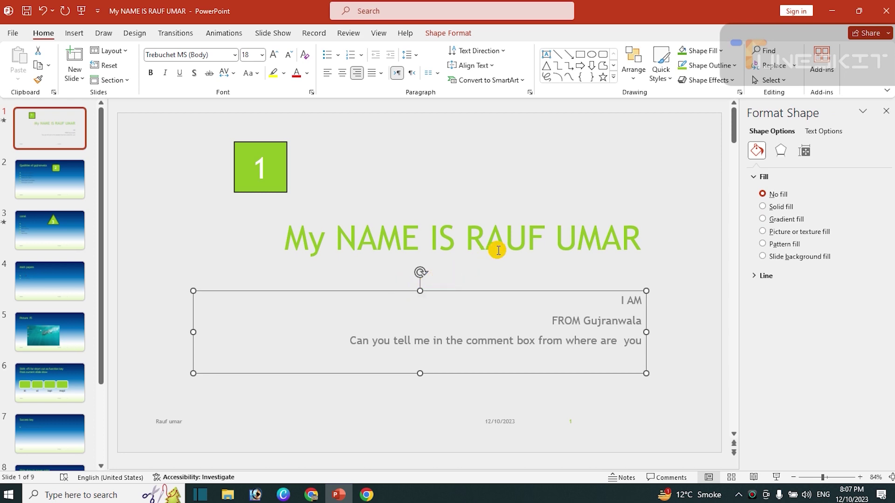
pyautogui.click(786, 72)
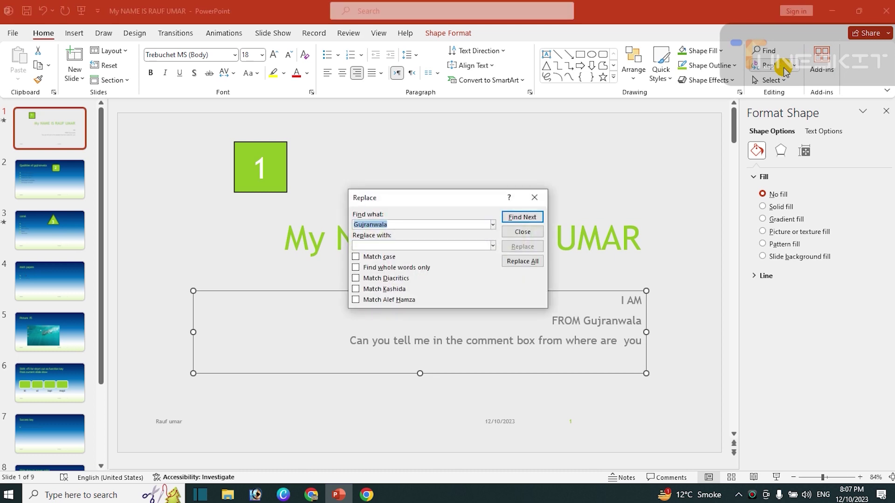
# - Replace all occurrences of Gujranwala with 'Pakistan' and close the Replace dialog
pyautogui.click(368, 245)
pyautogui.write('pl')
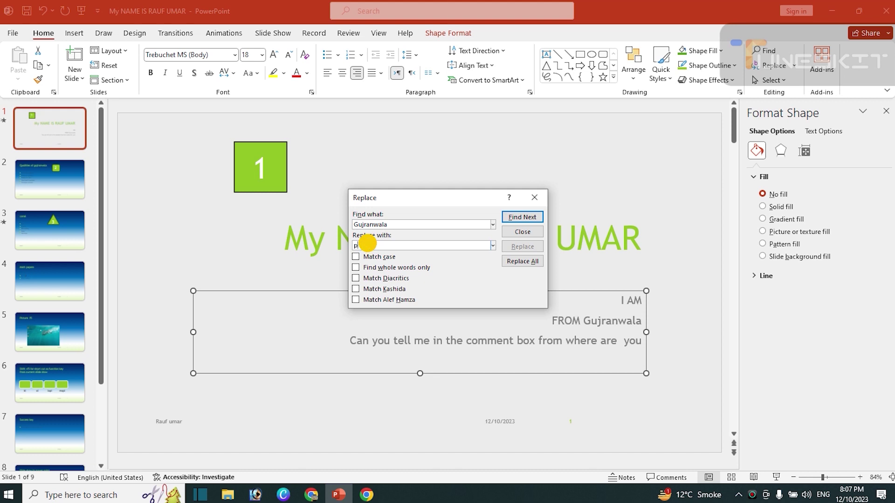
pyautogui.press('BackSpace')
pyautogui.press('BackSpace')
pyautogui.write('Pa')
pyautogui.write('kistan')
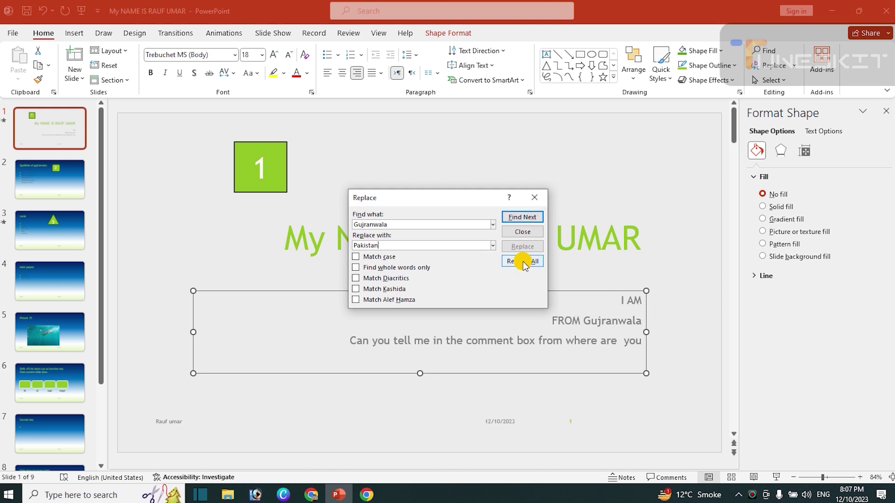
pyautogui.click(524, 262)
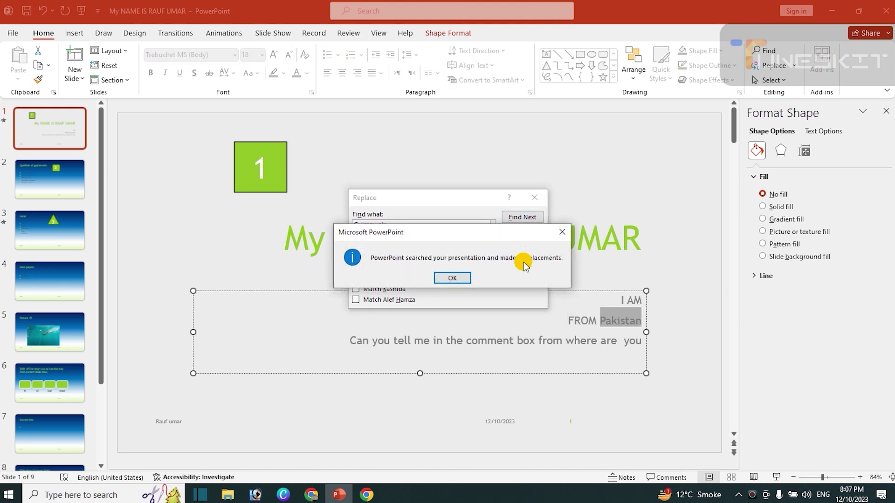
pyautogui.click(453, 278)
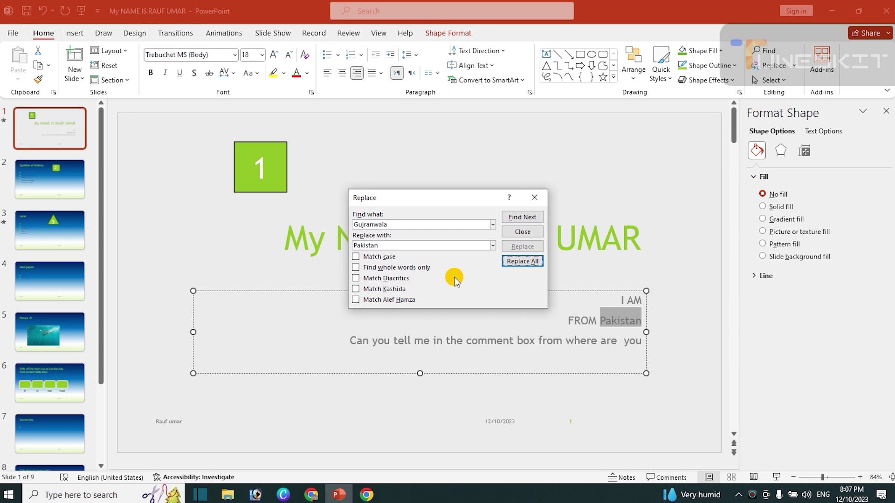
pyautogui.click(529, 232)
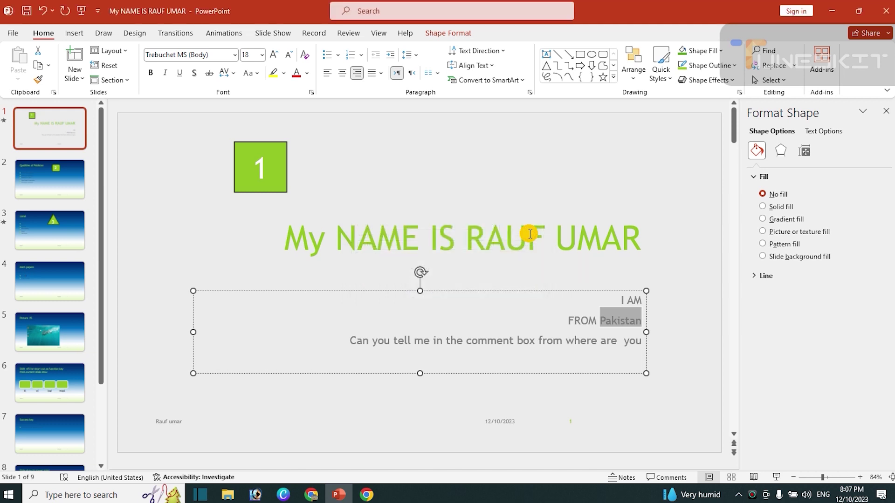
pyautogui.click(781, 82)
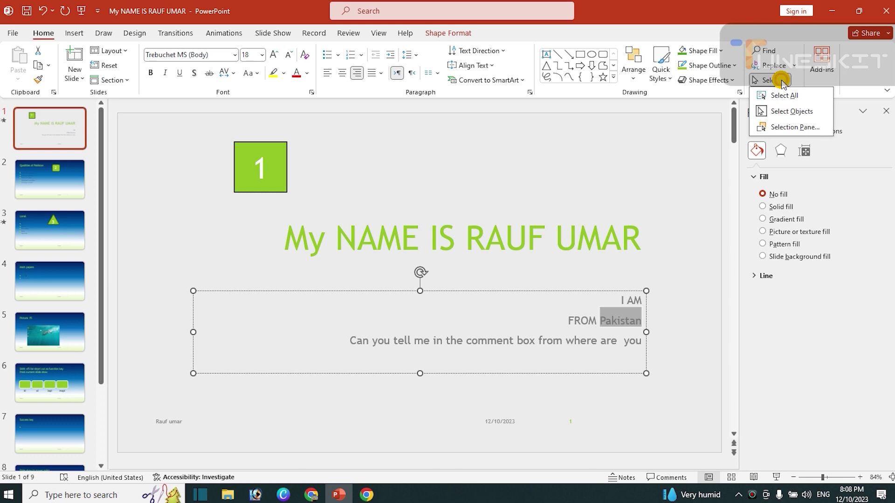
pyautogui.click(787, 95)
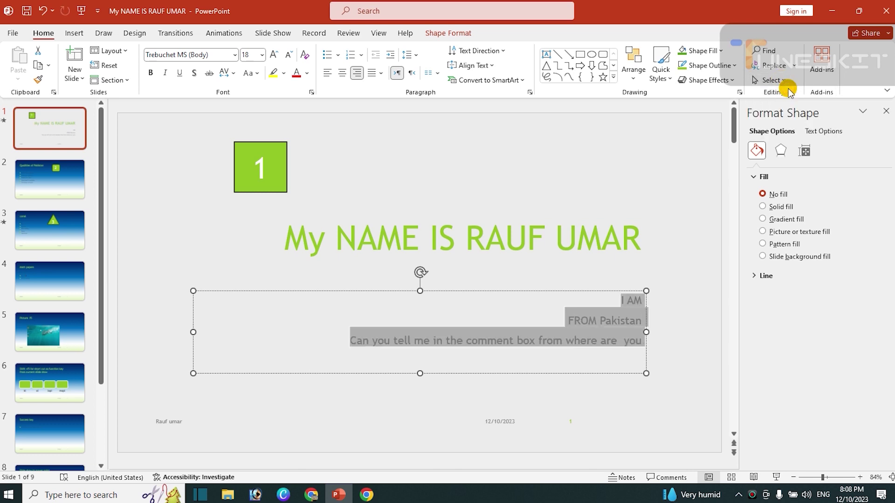
pyautogui.click(785, 81)
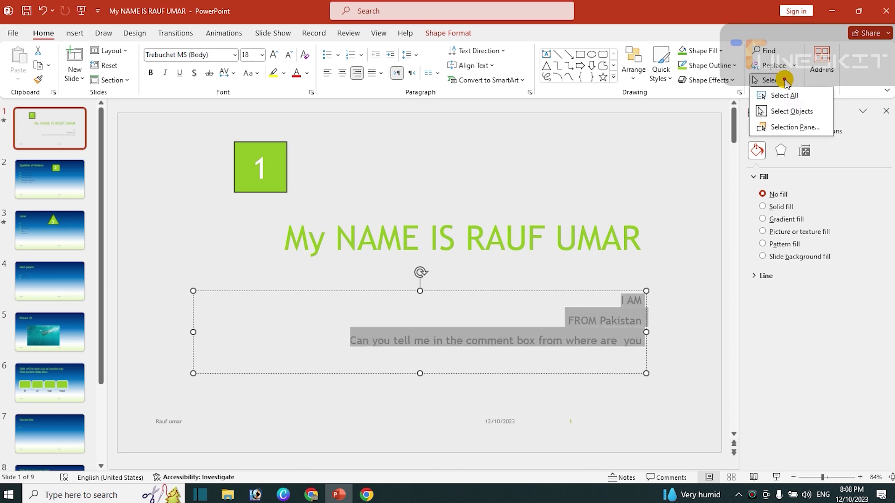
pyautogui.click(794, 112)
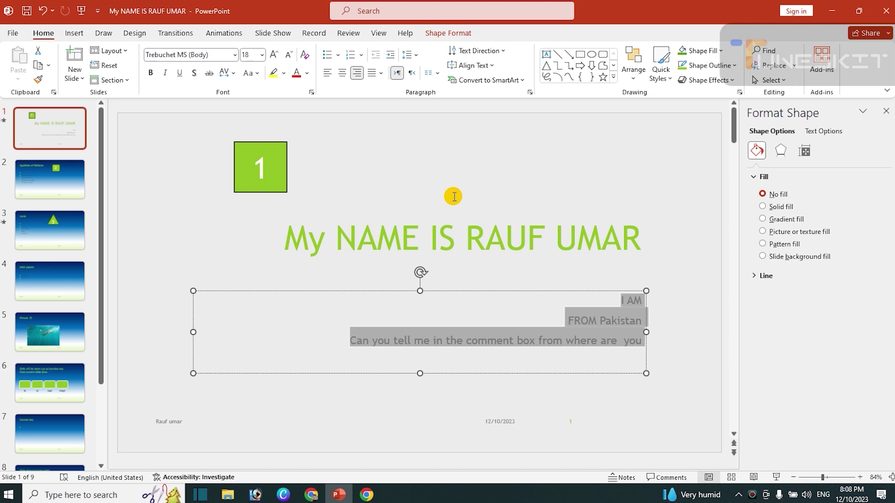
pyautogui.click(439, 237)
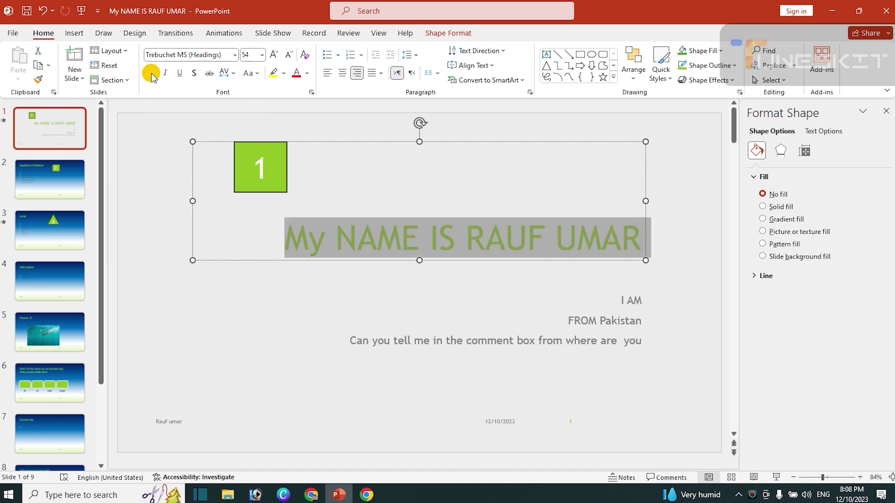
# - Make slide 1's title bold, italic and underlined
pyautogui.click(151, 75)
pyautogui.click(163, 74)
pyautogui.click(180, 74)
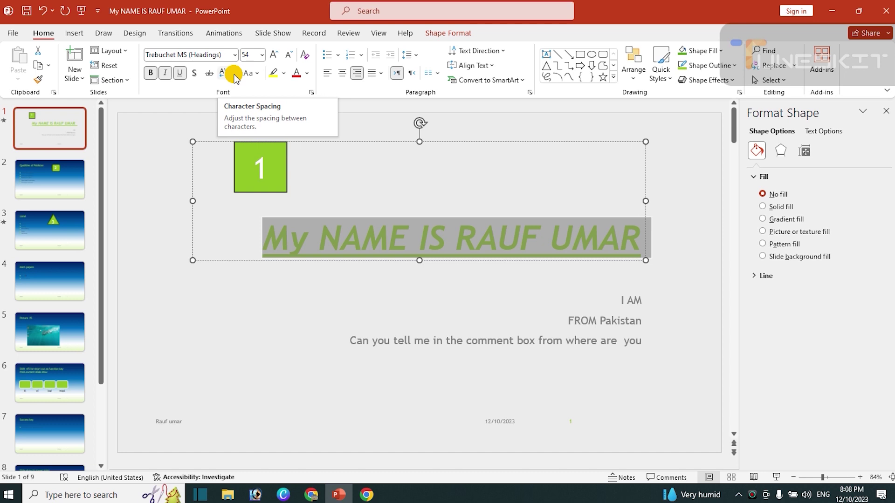
pyautogui.click(234, 75)
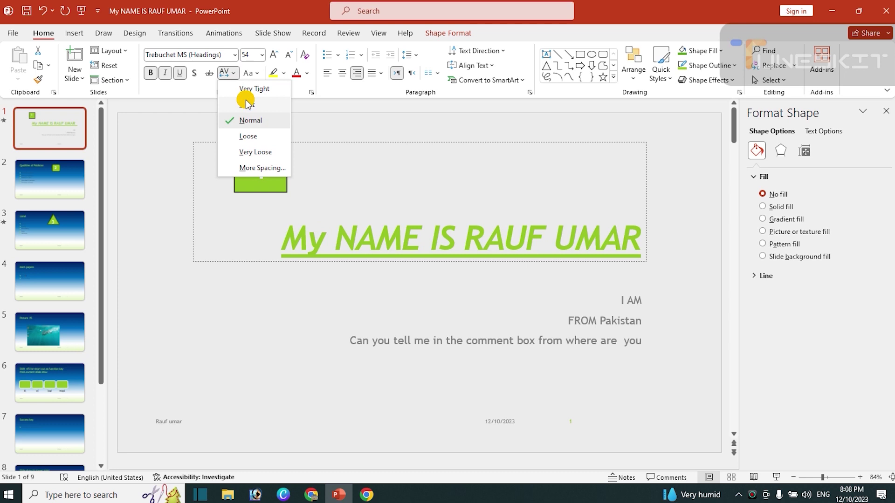
# - Set the title's character spacing to Expanded with an increased spacing amount
pyautogui.click(260, 168)
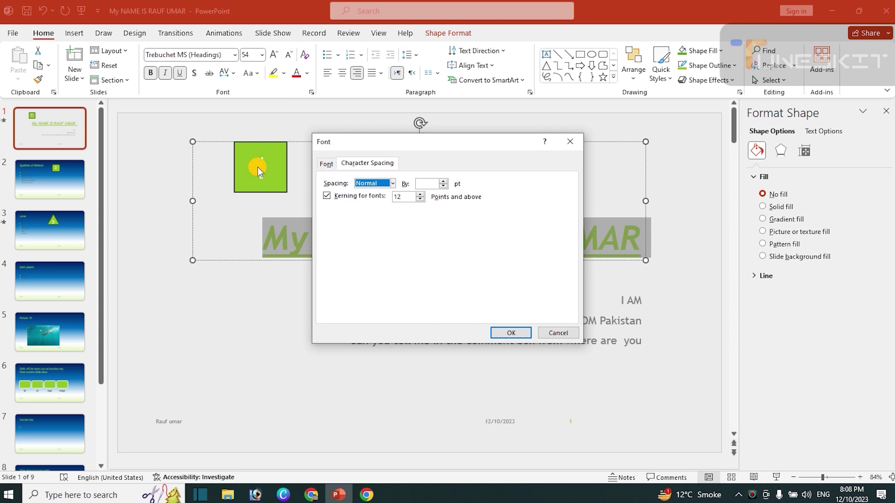
pyautogui.click(446, 181)
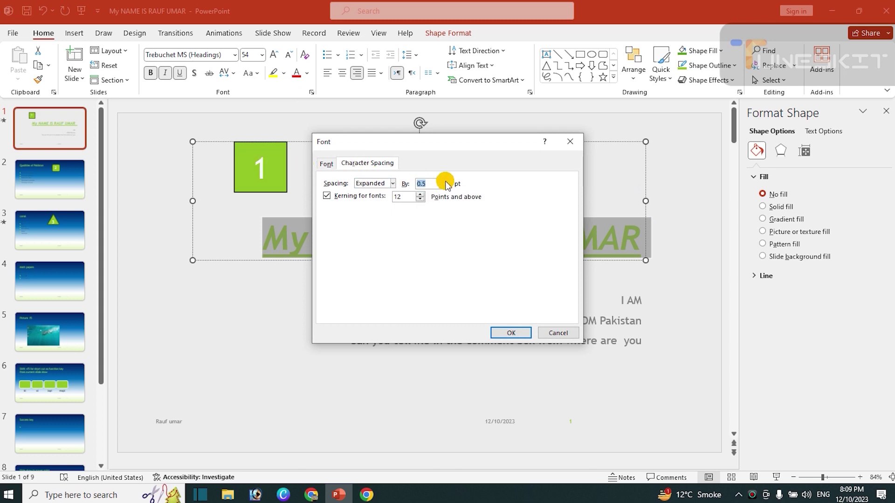
pyautogui.click(446, 182)
pyautogui.click(446, 181)
pyautogui.click(446, 181)
pyautogui.click(500, 332)
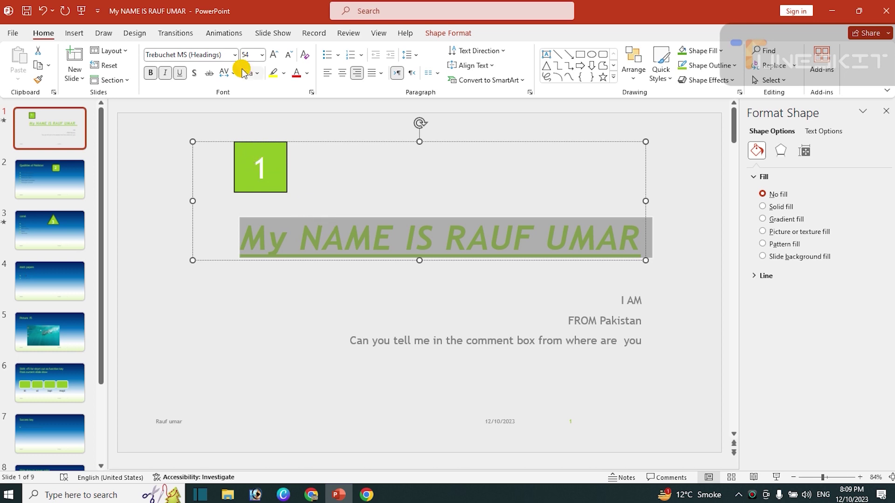
# - Keep the title's font size at 54 after trying a larger size
pyautogui.click(274, 55)
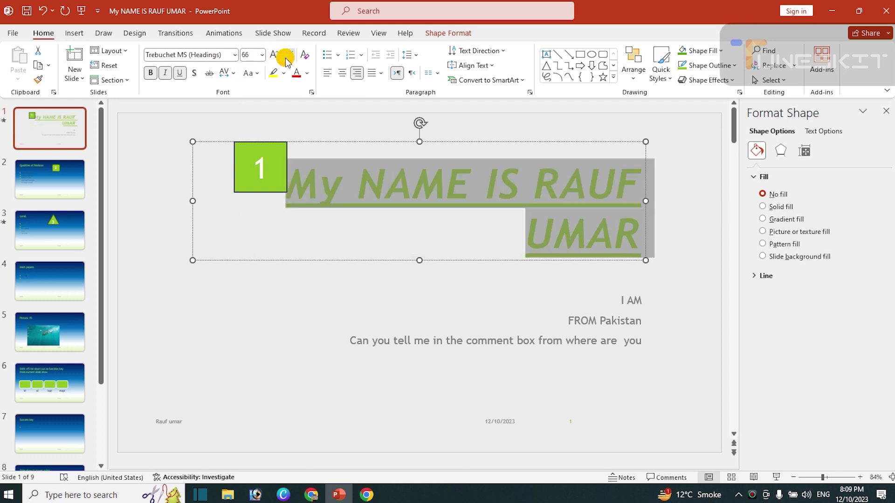
pyautogui.click(286, 56)
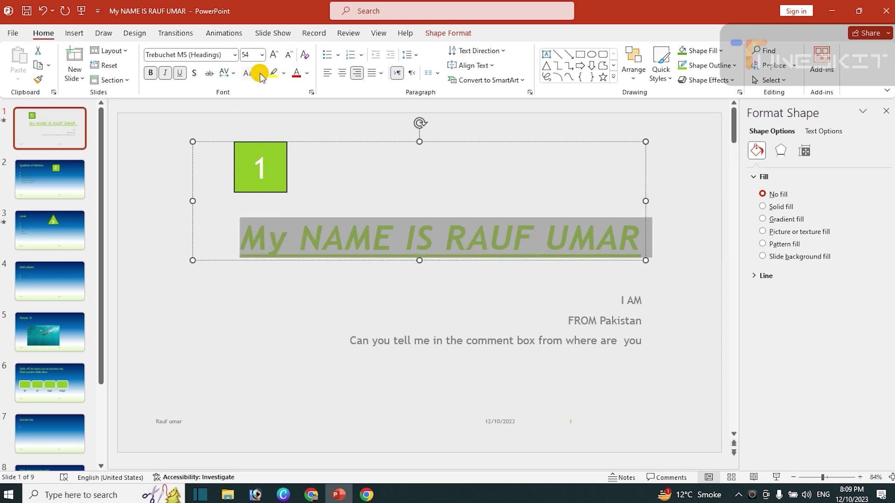
pyautogui.click(259, 74)
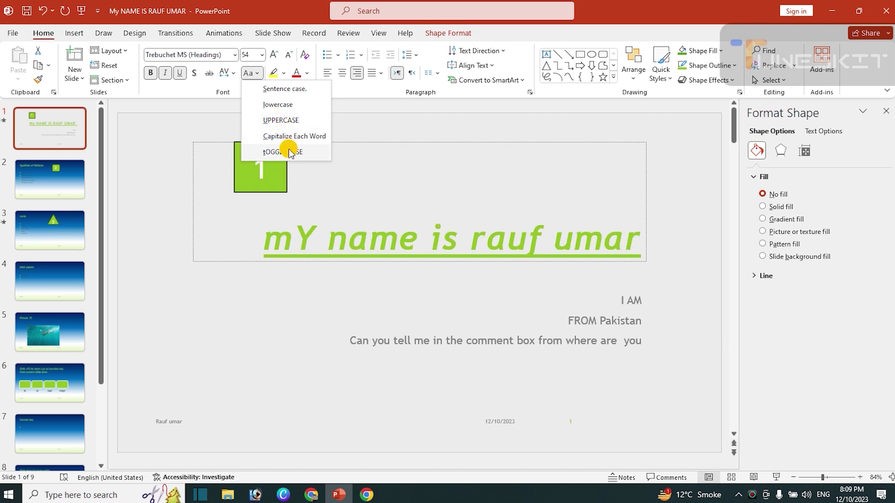
# - Close the Change Case menu, leaving 'My NAME IS RAUF UMAR' in its original case
pyautogui.click(399, 160)
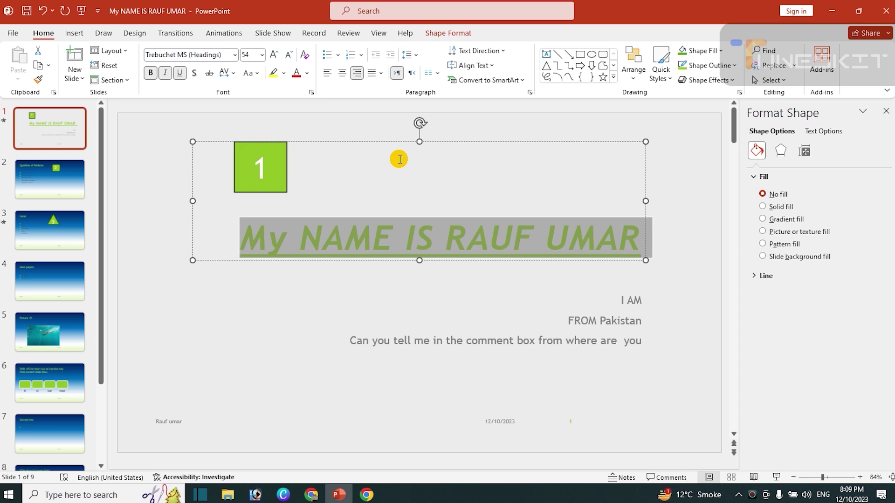
pyautogui.click(338, 56)
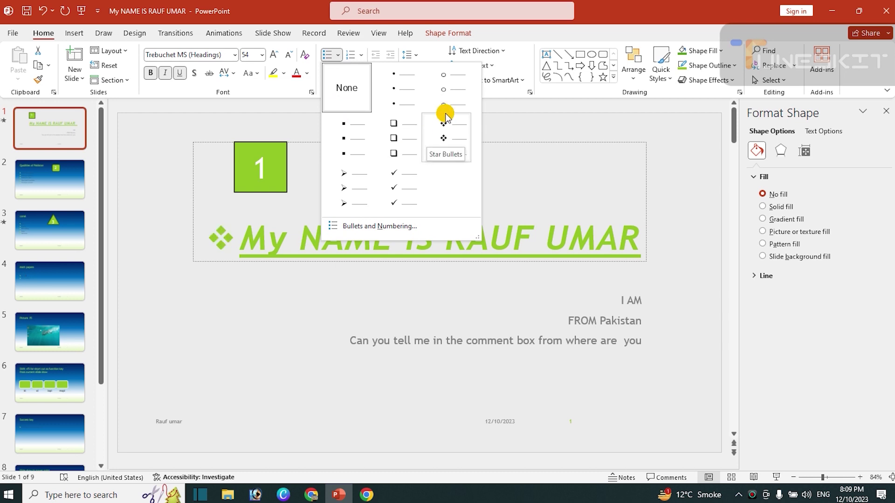
# - Add an arrow bullet to the title and type 'pakista is a rich country in natural resourcess'
pyautogui.click(355, 198)
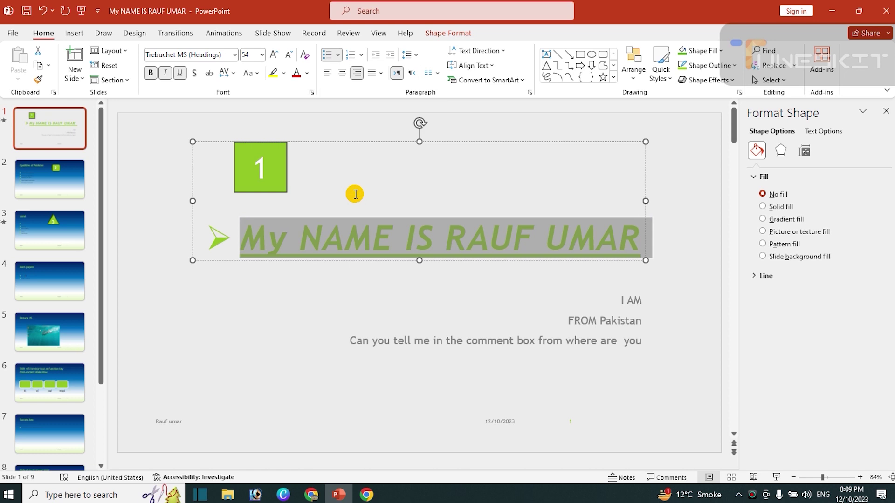
pyautogui.press('BackSpace')
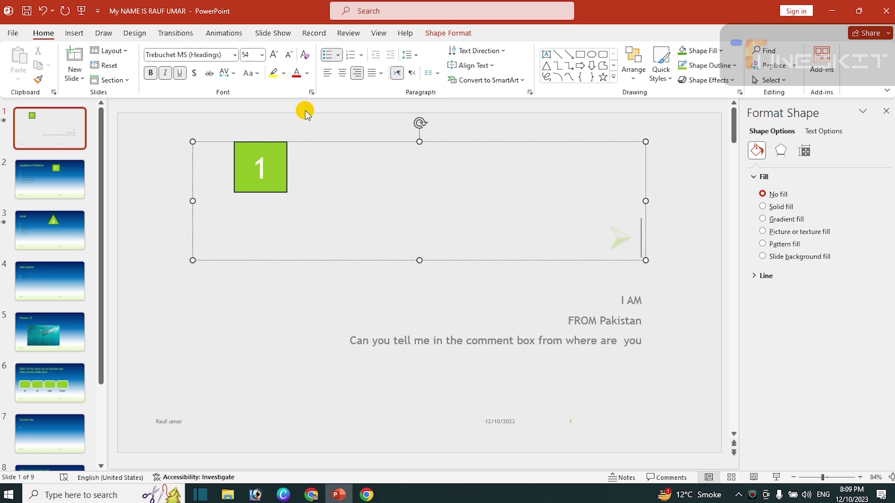
pyautogui.hotkey('ctrl', 'z')
pyautogui.hotkey('ctrl', 'z')
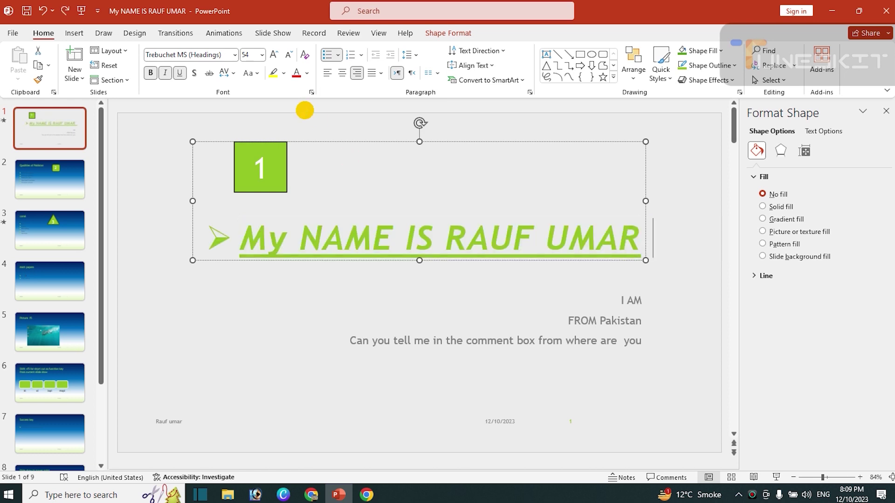
pyautogui.hotkey('ctrl', 'z')
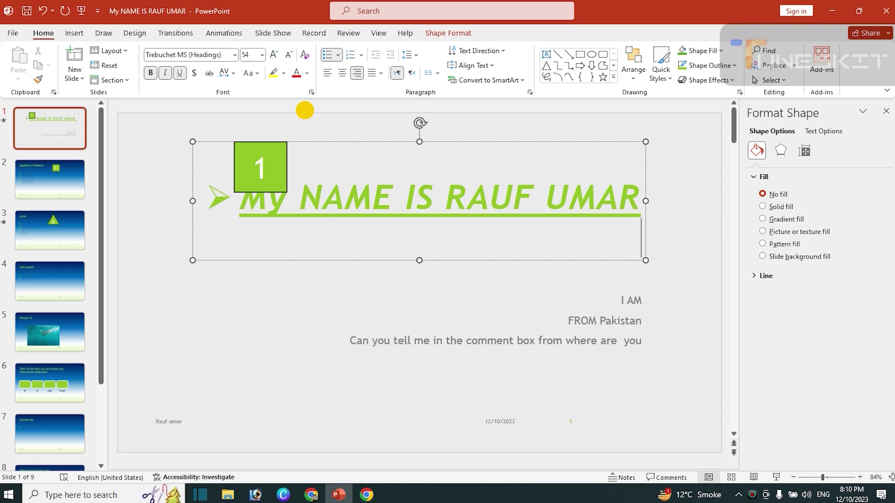
pyautogui.write('pakista is a rich')
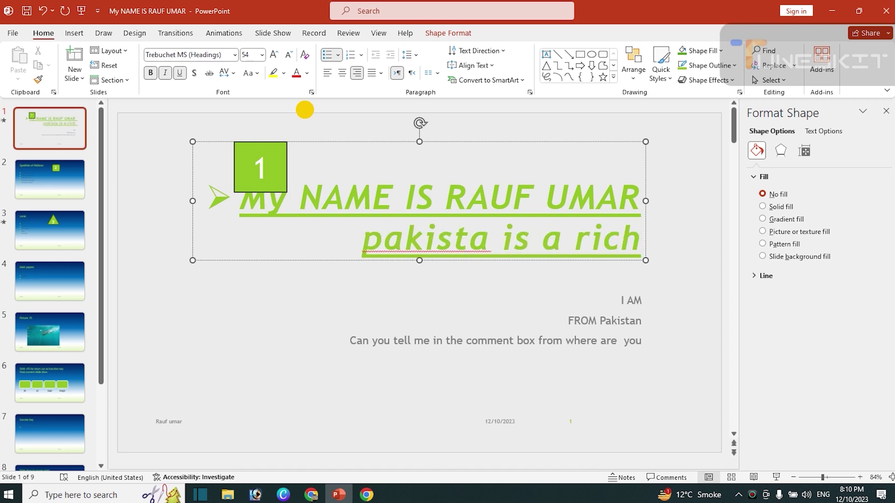
pyautogui.write(' country in natura')
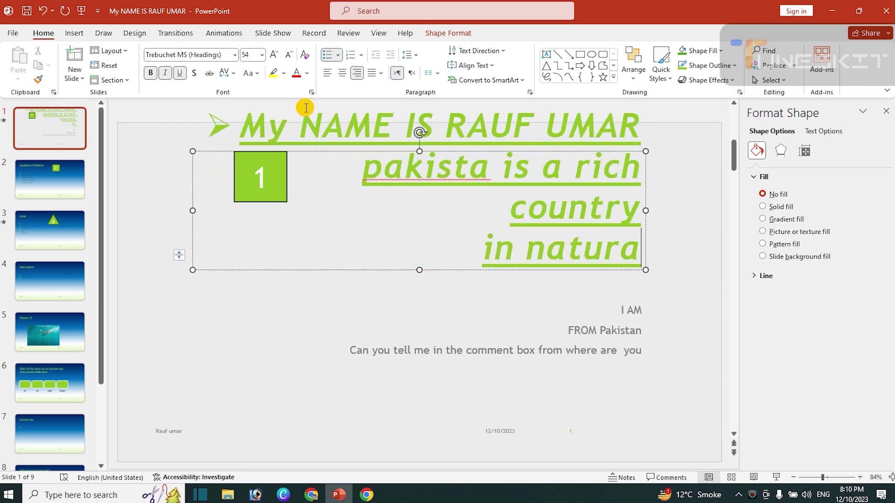
pyautogui.write('l resourcess')
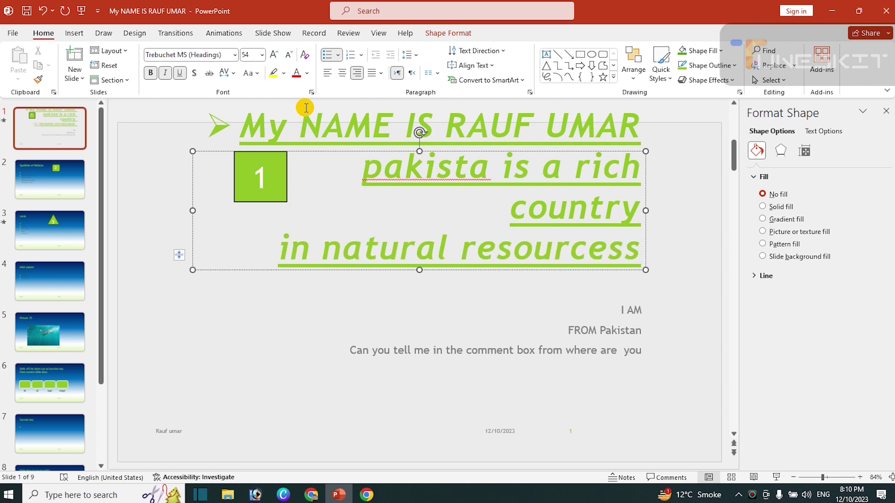
pyautogui.hotkey('ctrl', 'a')
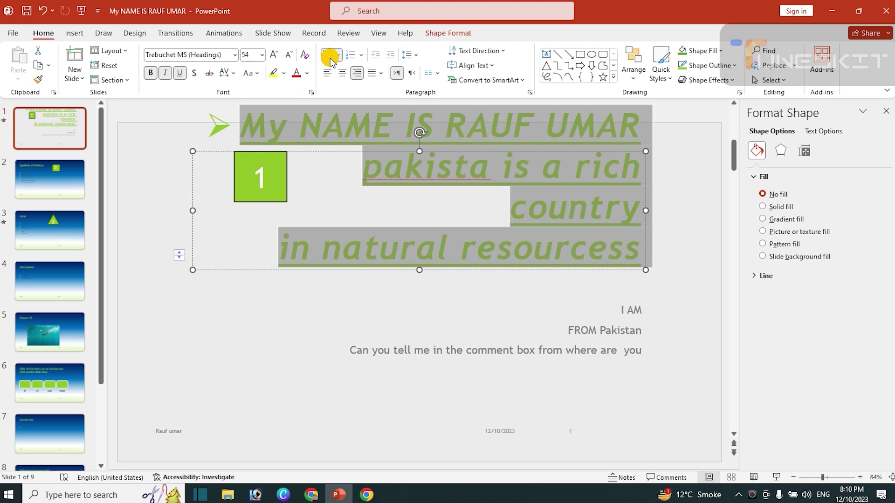
# - Select all the title text and switch its bullet from the arrow to the four-diamond style
pyautogui.click(317, 121)
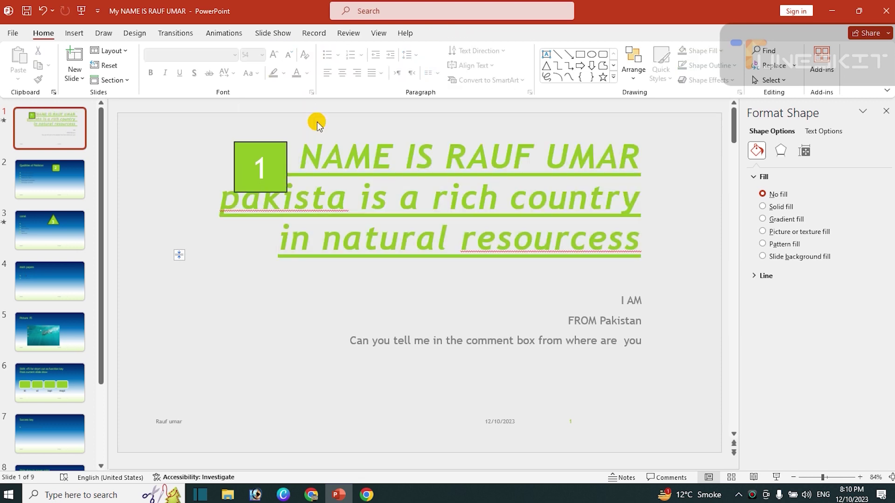
pyautogui.click(335, 200)
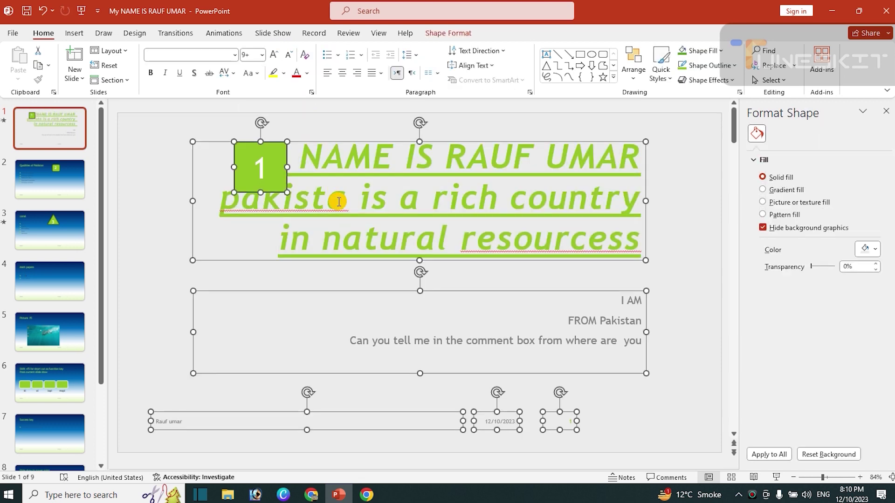
pyautogui.doubleClick(337, 201)
pyautogui.hotkey('ctrl', 'a')
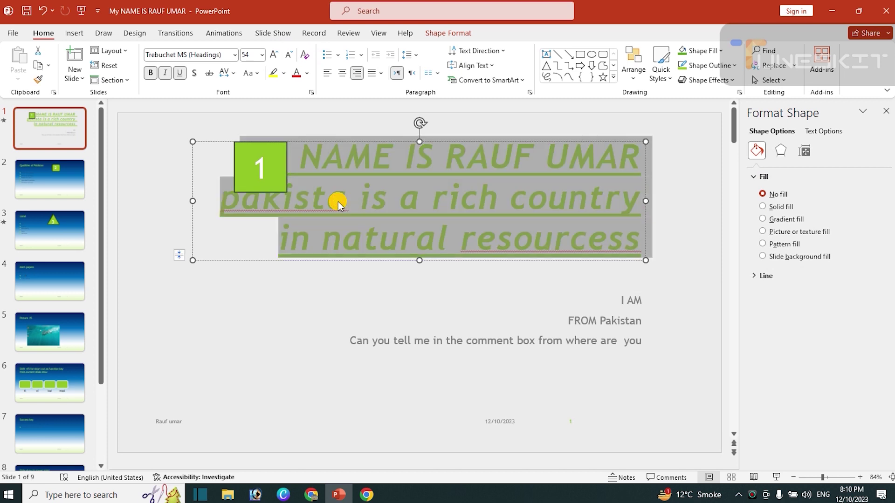
pyautogui.click(338, 54)
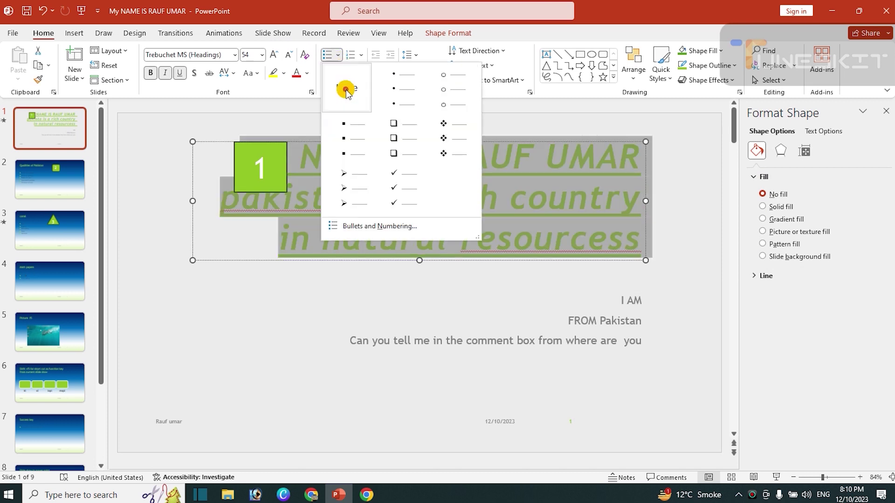
pyautogui.click(440, 138)
pyautogui.click(505, 147)
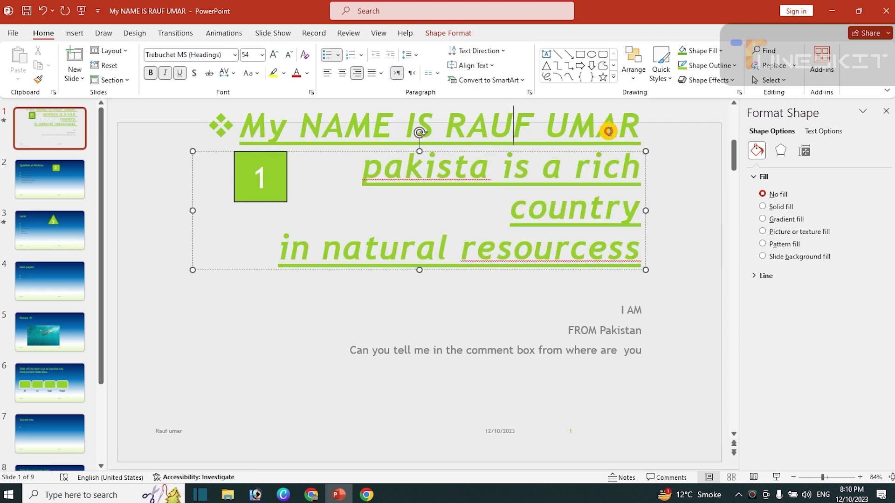
pyautogui.press('Return')
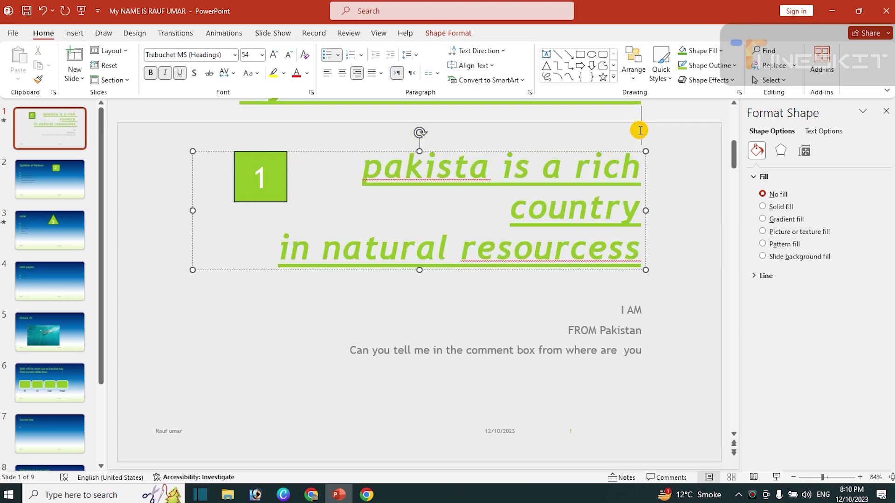
pyautogui.press('BackSpace')
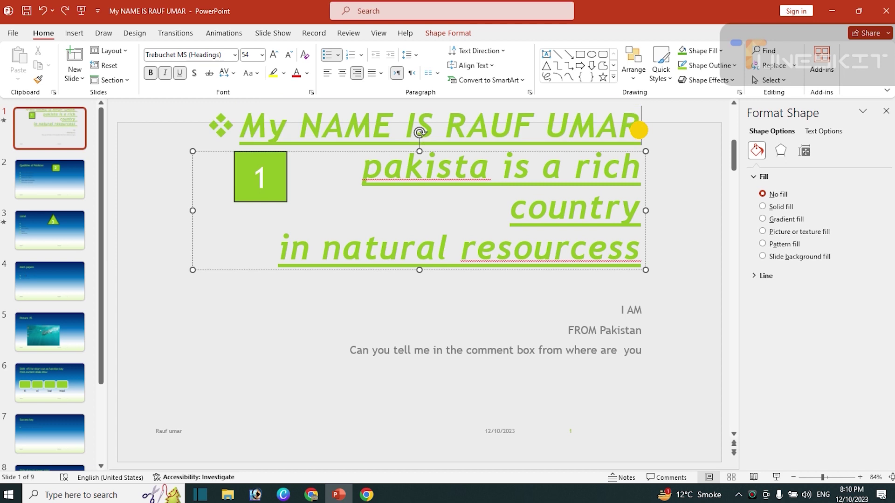
pyautogui.hotkey('ctrl', 'a')
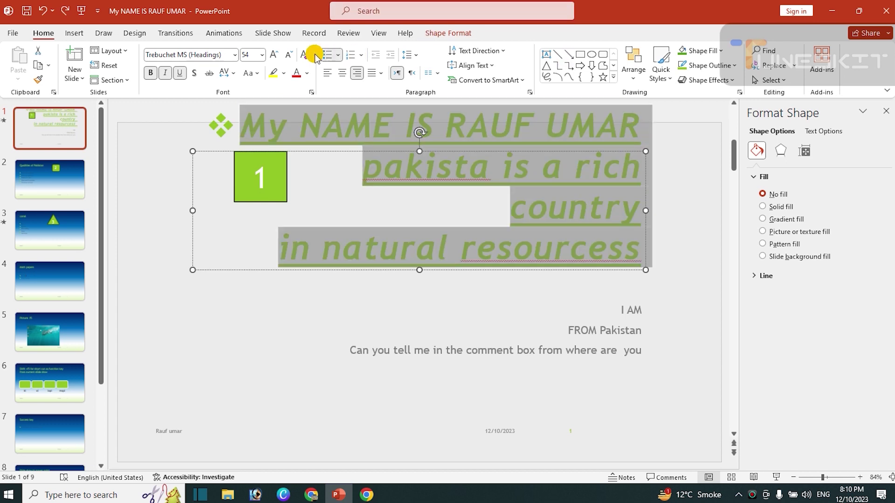
pyautogui.click(290, 58)
pyautogui.click(290, 59)
pyautogui.click(290, 58)
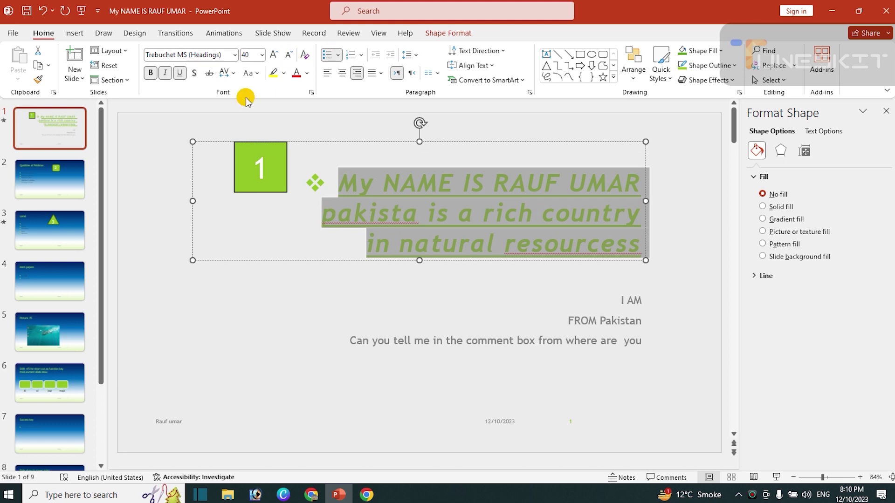
pyautogui.click(297, 232)
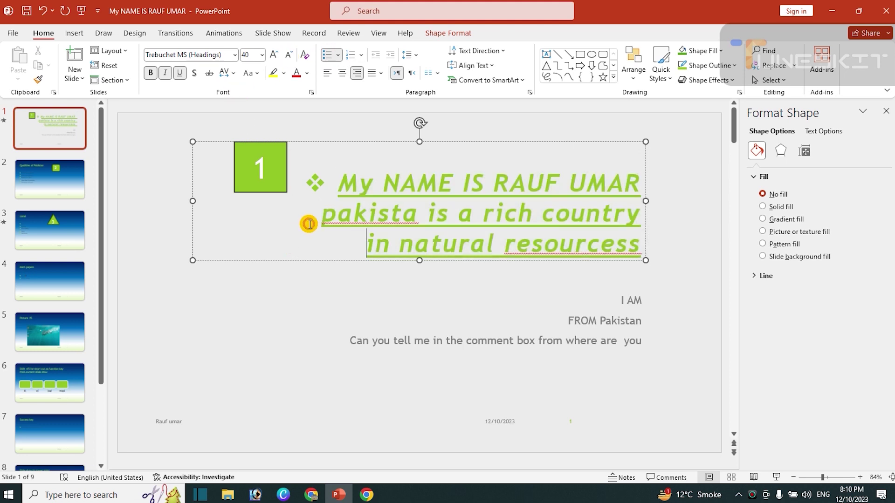
pyautogui.click(338, 55)
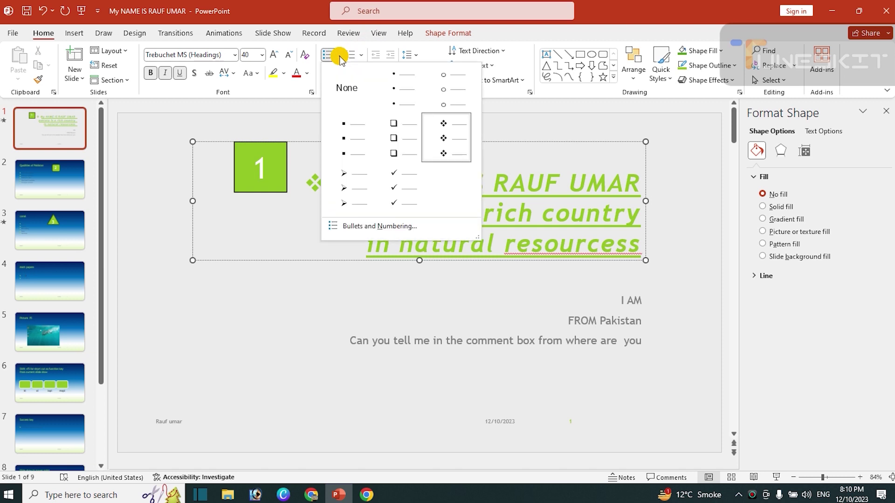
pyautogui.click(432, 131)
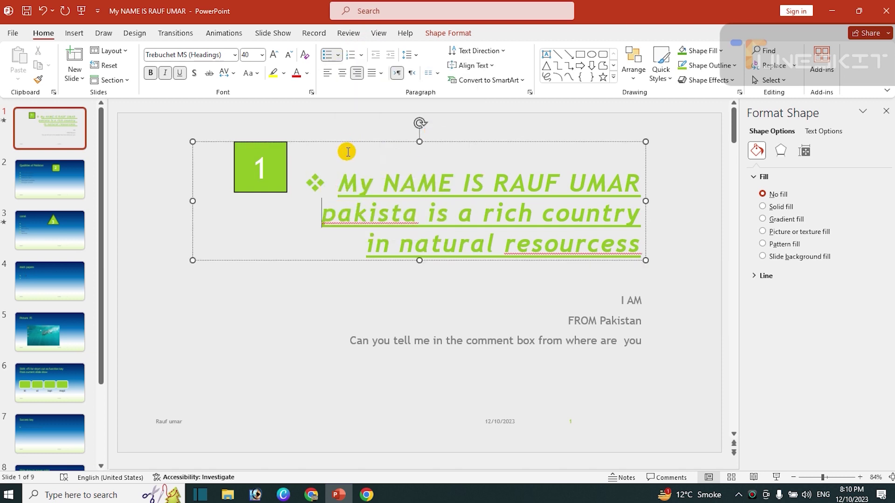
pyautogui.click(356, 240)
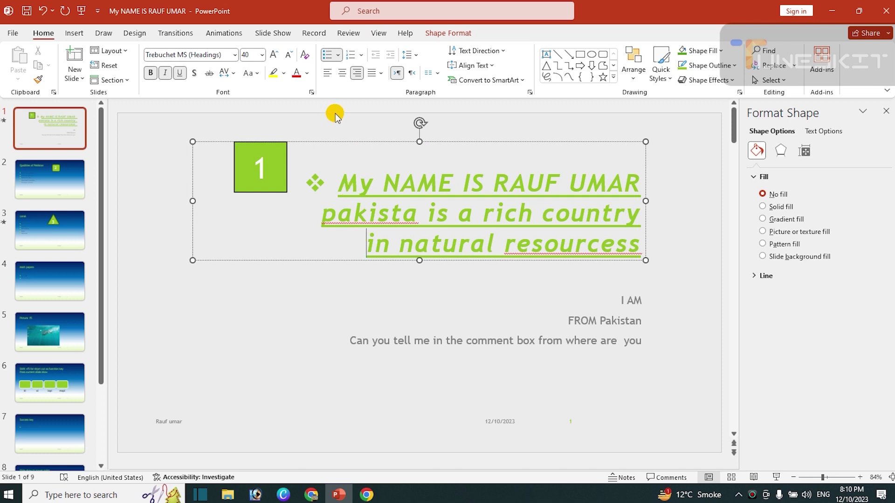
pyautogui.click(329, 73)
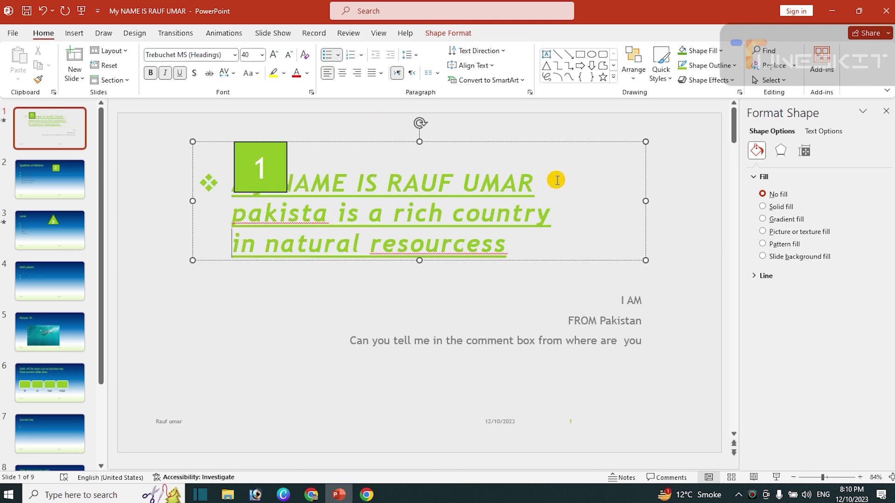
pyautogui.press('Return')
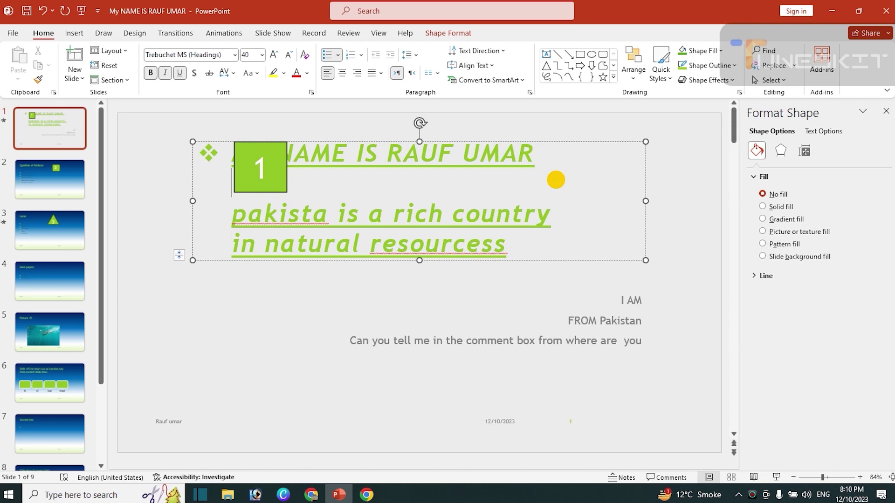
pyautogui.press('BackSpace')
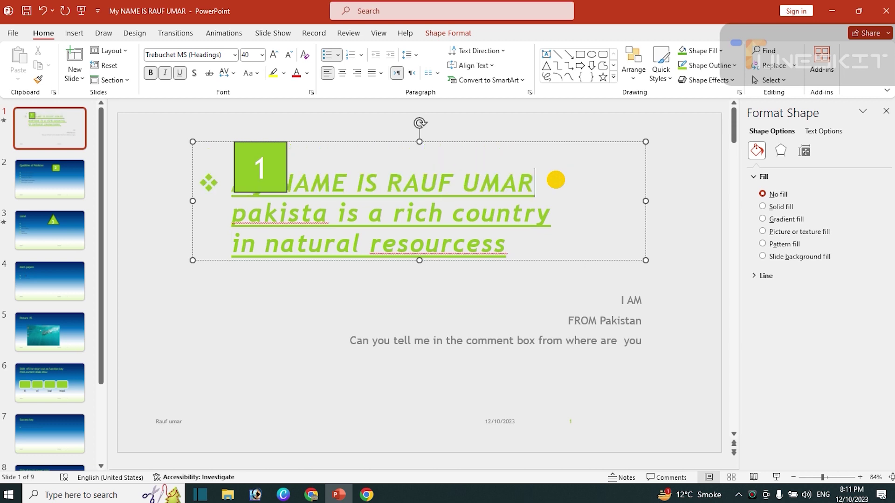
pyautogui.press('Return')
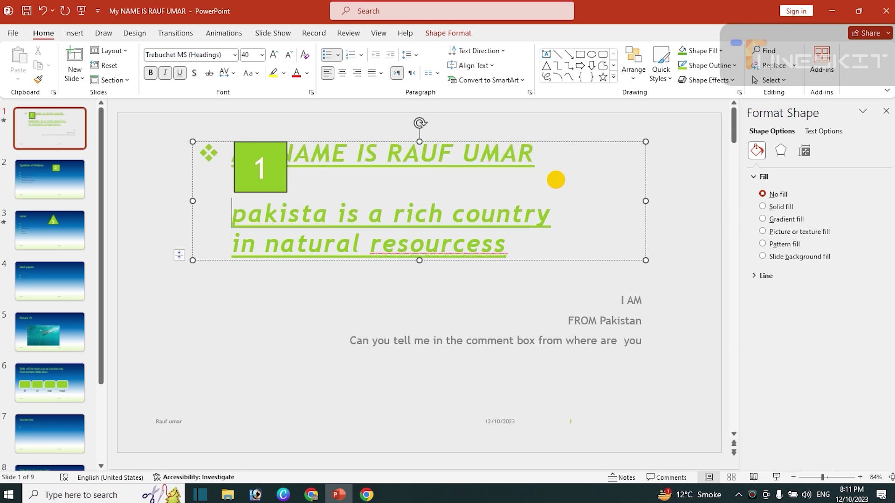
pyautogui.press('BackSpace')
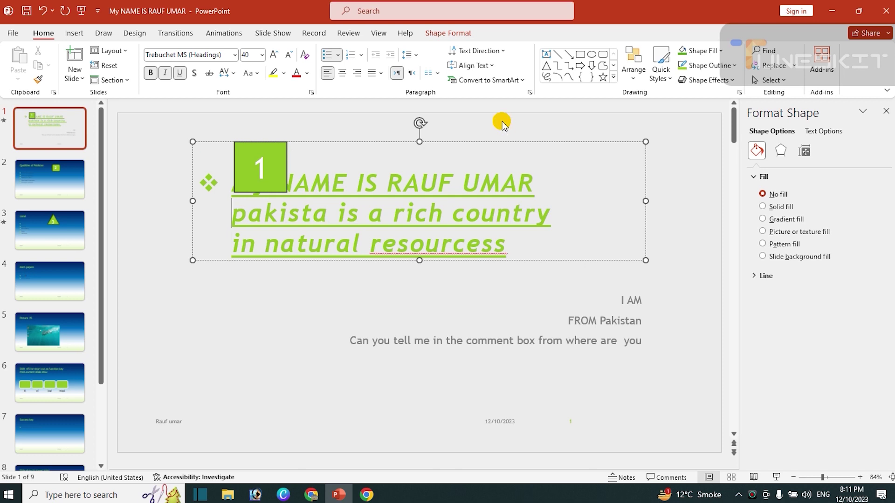
pyautogui.click(339, 55)
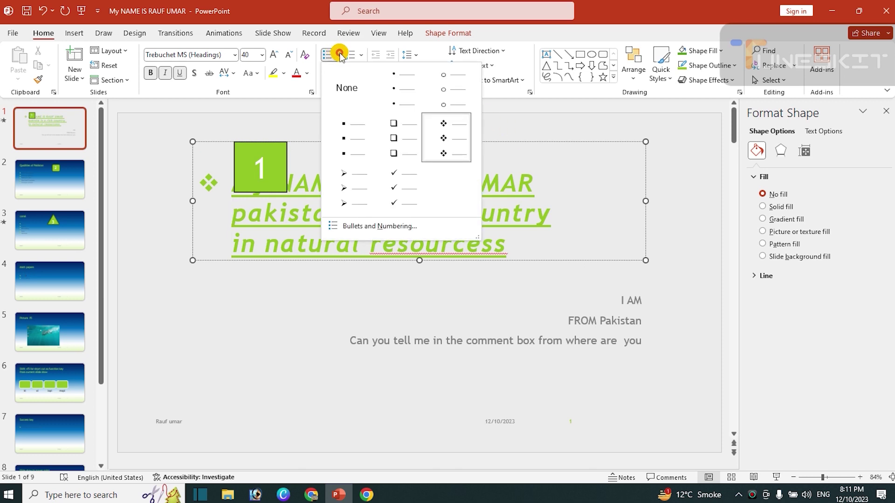
# - Use the mango image file 'download (5)' as the title's picture bullet
pyautogui.click(374, 227)
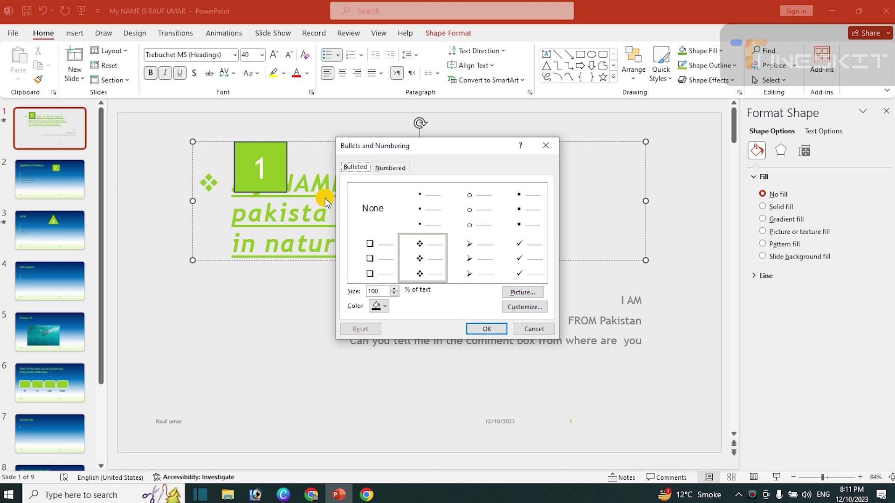
pyautogui.click(518, 293)
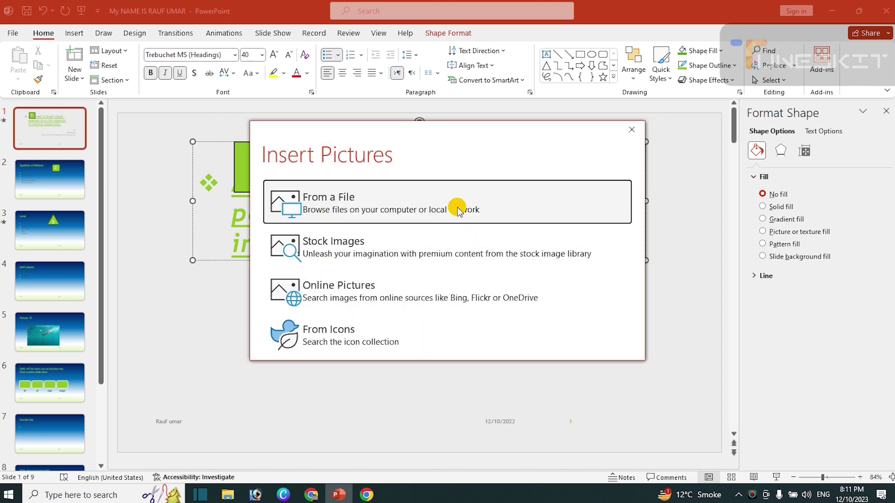
pyautogui.click(457, 208)
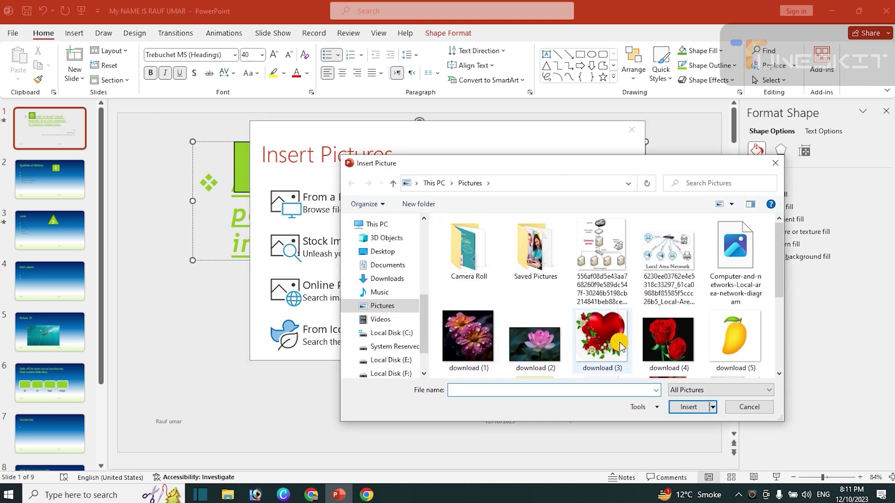
pyautogui.click(725, 337)
pyautogui.doubleClick(725, 337)
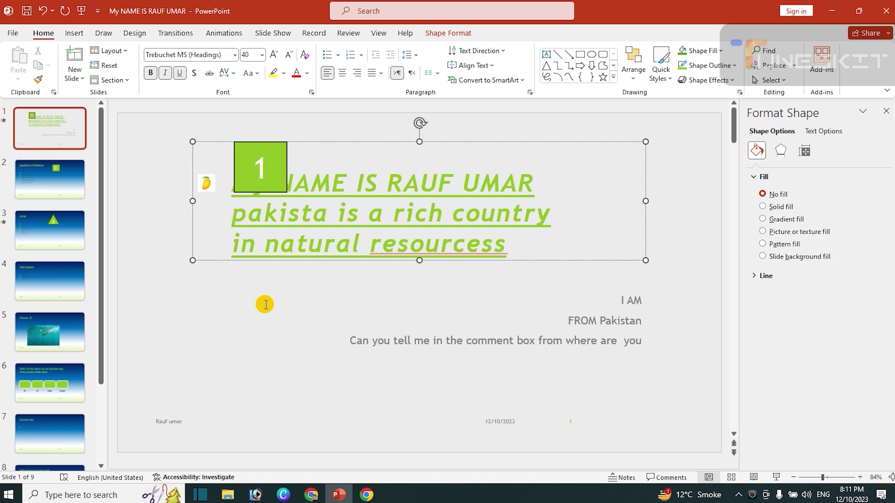
# - Add a new slide 10 after slide 9 and delete its empty title and body placeholders
pyautogui.click(69, 175)
pyautogui.press('End')
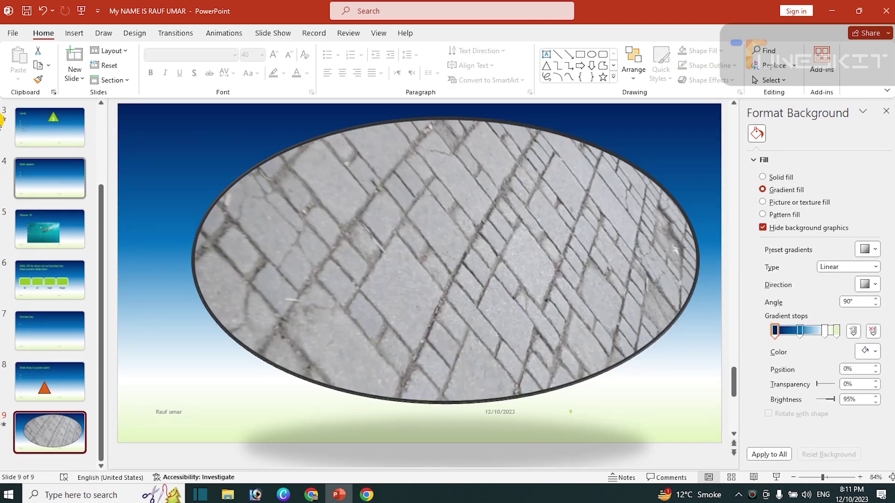
pyautogui.click(76, 60)
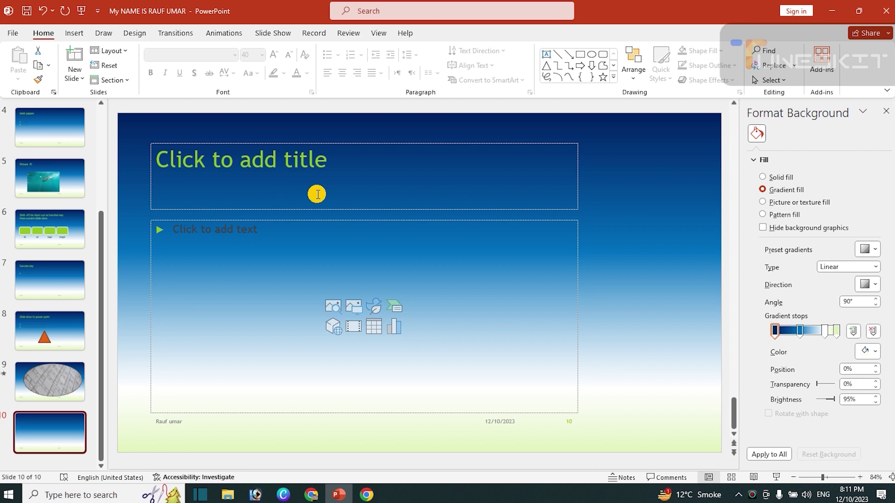
pyautogui.click(284, 220)
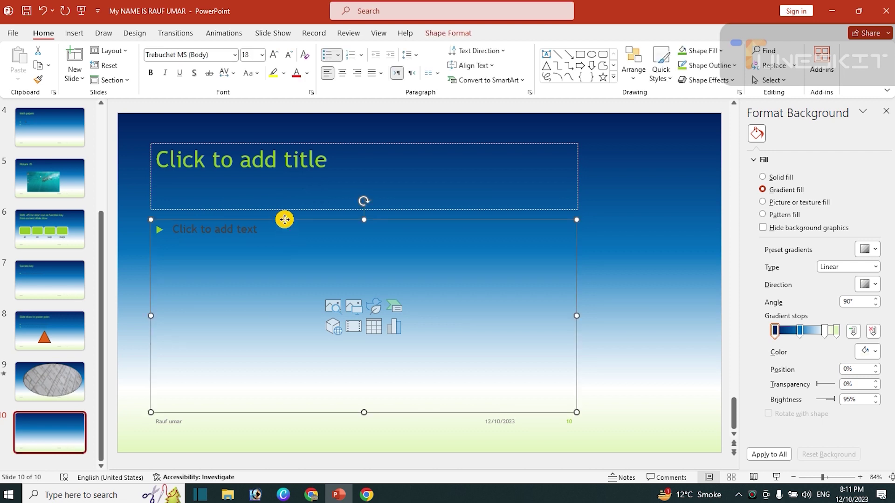
pyautogui.press('Delete')
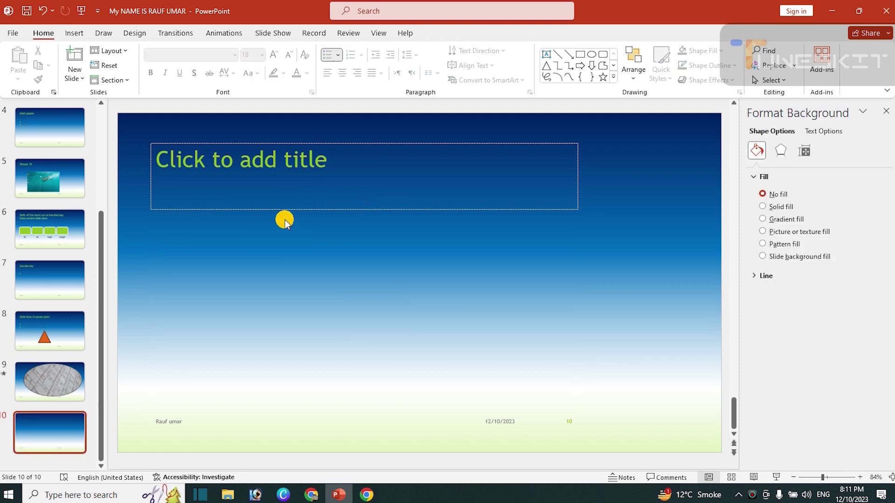
pyautogui.click(284, 210)
pyautogui.press('Delete')
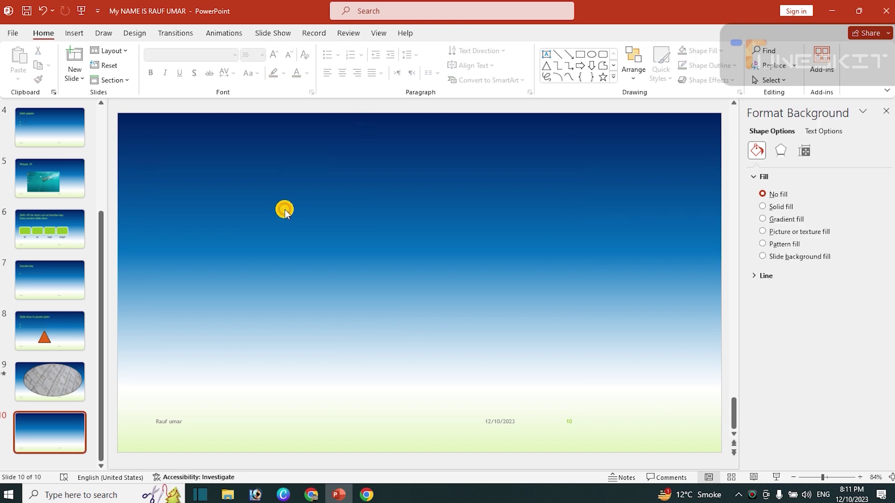
# - Draw a large text box across slide 10 and give it diamond bullets
pyautogui.click(74, 33)
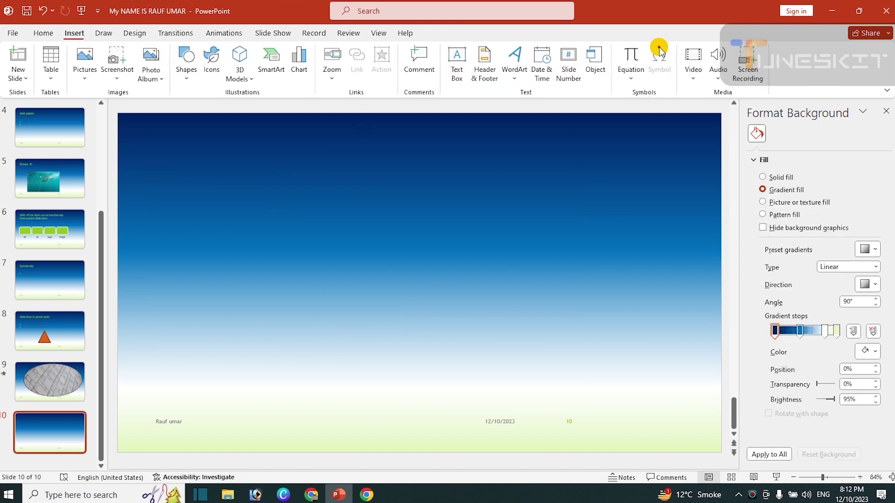
pyautogui.click(457, 63)
pyautogui.moveTo(188, 144); pyautogui.dragTo(638, 422)
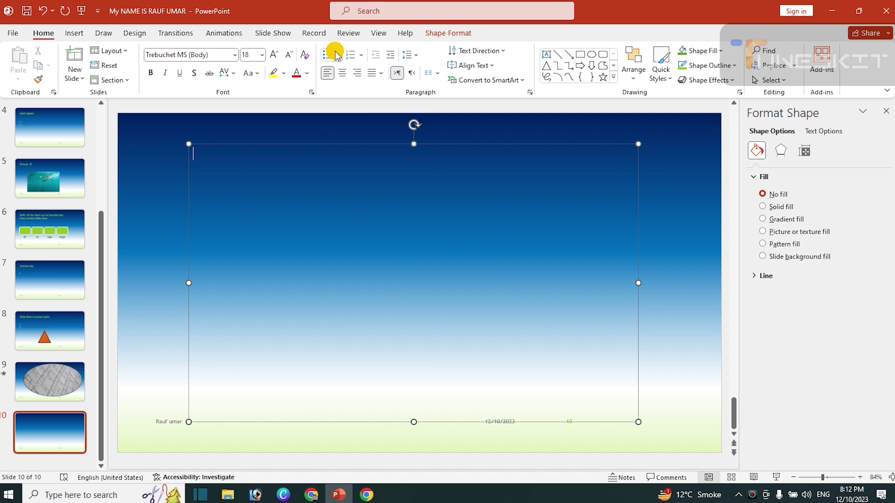
pyautogui.click(337, 55)
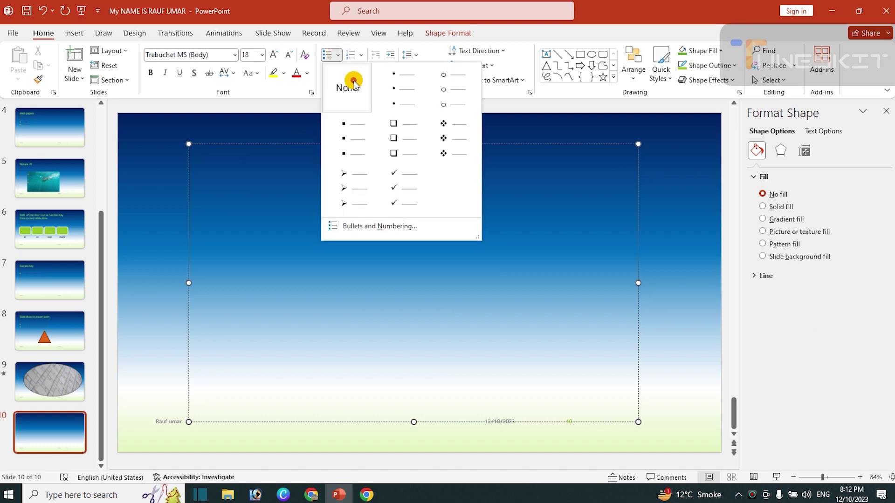
pyautogui.click(443, 138)
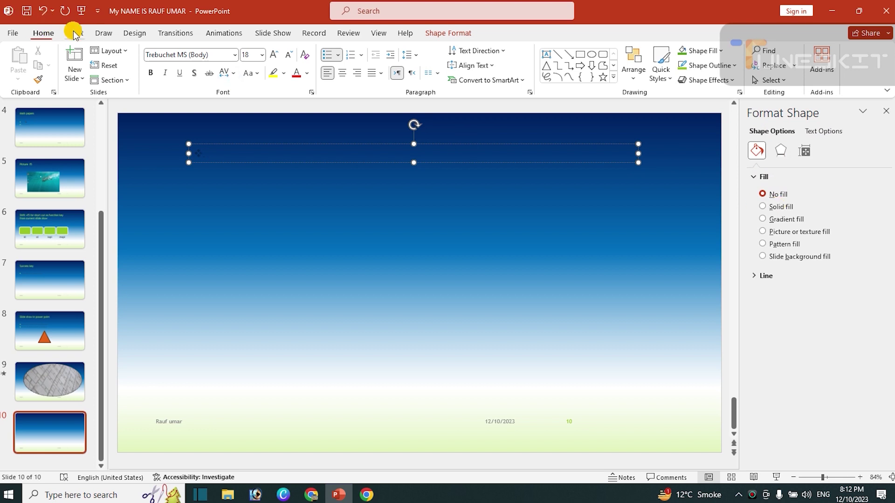
pyautogui.click(73, 33)
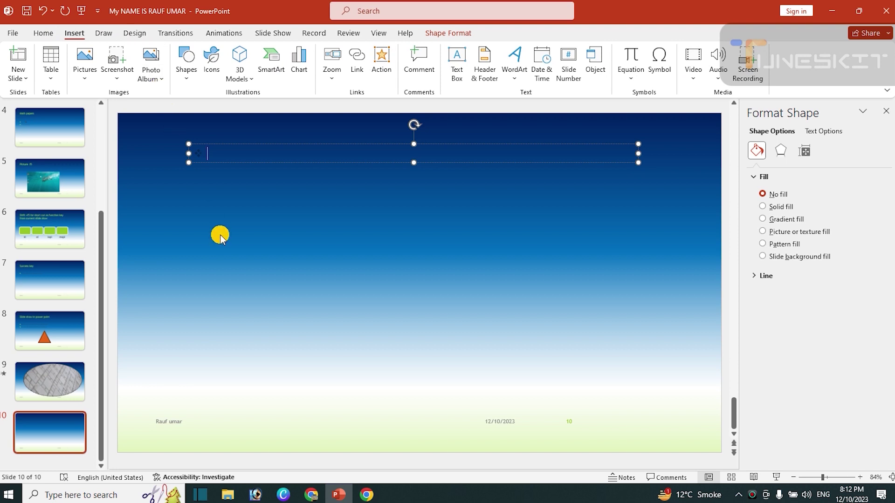
# - Replace slide 10's blue gradient background with a solid White fill
pyautogui.rightClick(221, 237)
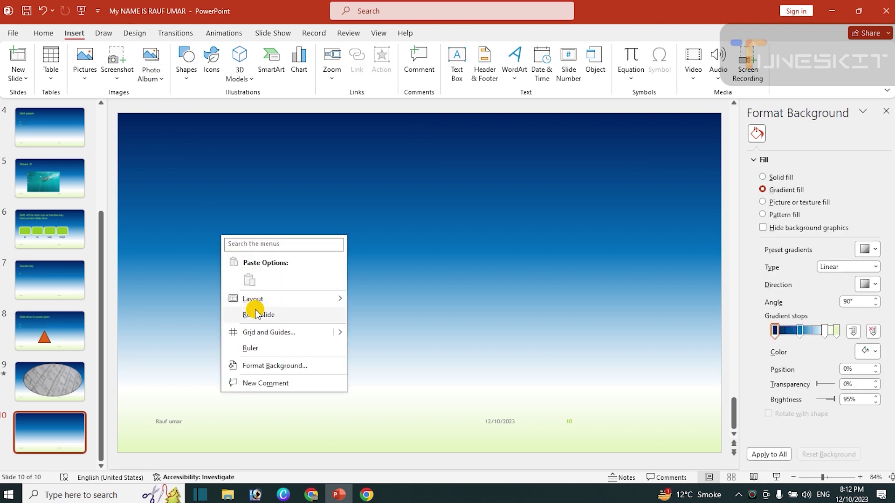
pyautogui.click(280, 365)
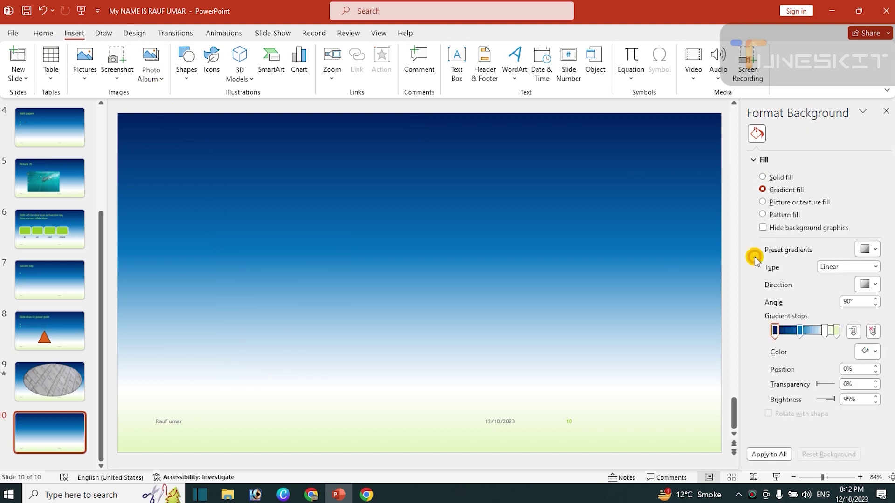
pyautogui.click(777, 178)
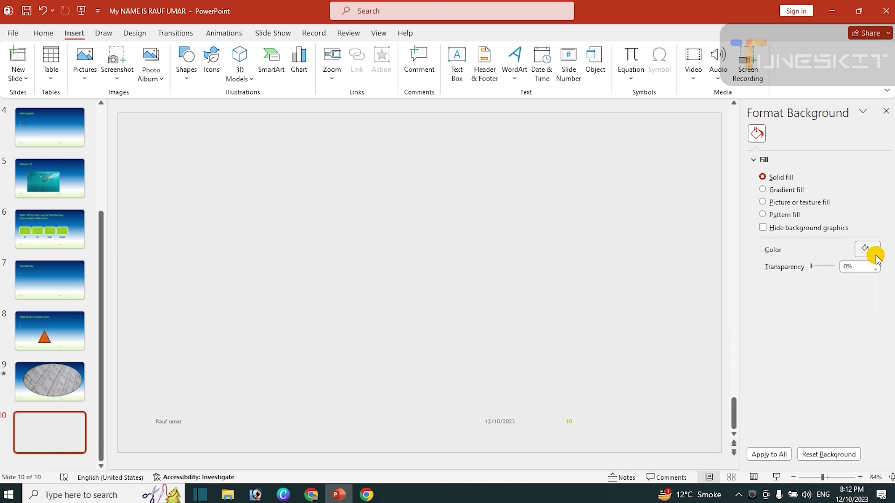
pyautogui.click(874, 251)
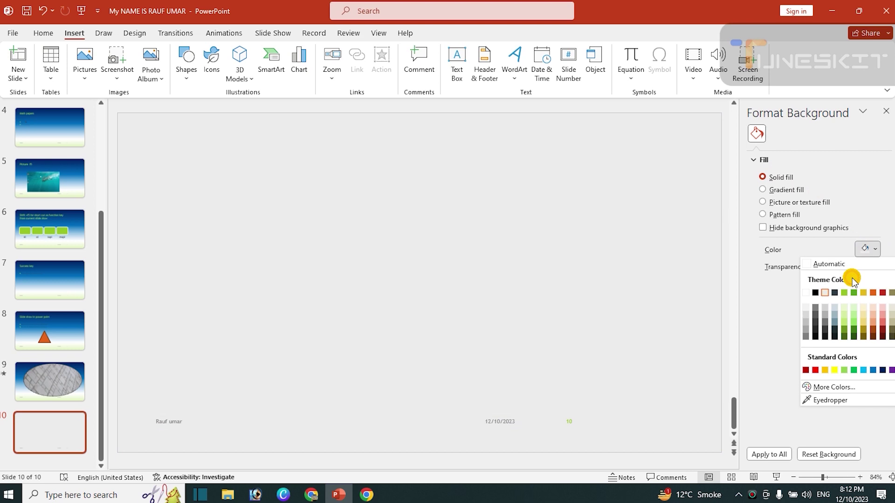
pyautogui.click(807, 293)
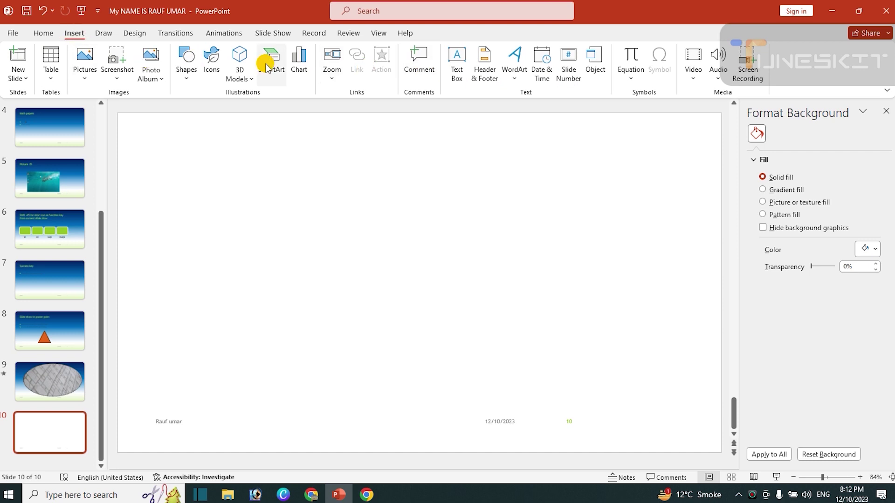
pyautogui.click(458, 58)
# - Draw a large text box on the white slide with 1. 2. 3. numbering
pyautogui.moveTo(182, 138)
pyautogui.mouseDown()
pyautogui.moveTo(283, 313)
pyautogui.moveTo(638, 391)
pyautogui.mouseUp()
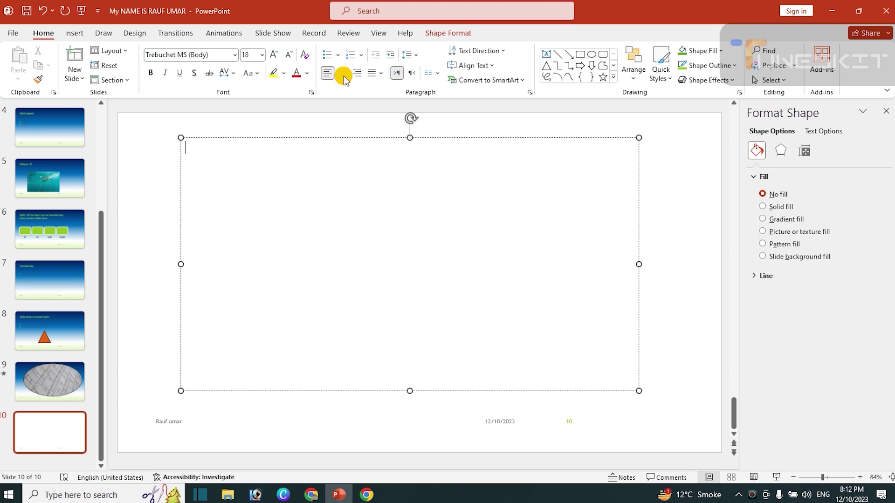
pyautogui.click(338, 57)
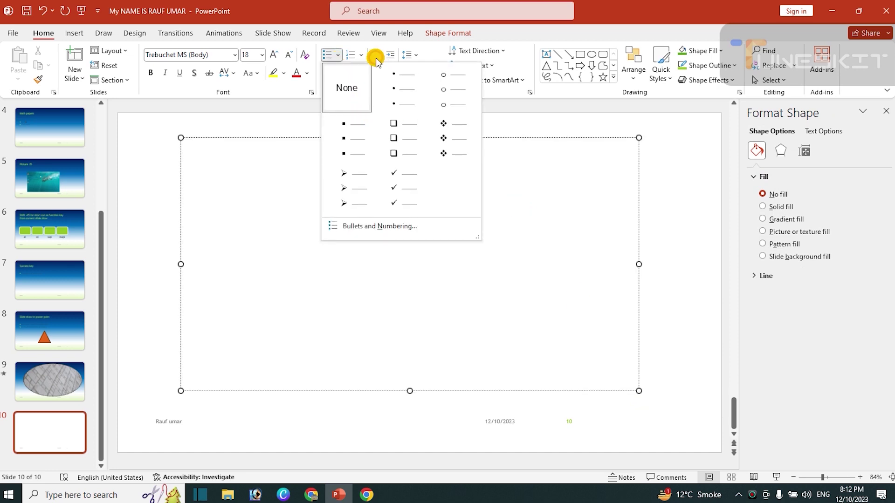
pyautogui.click(362, 56)
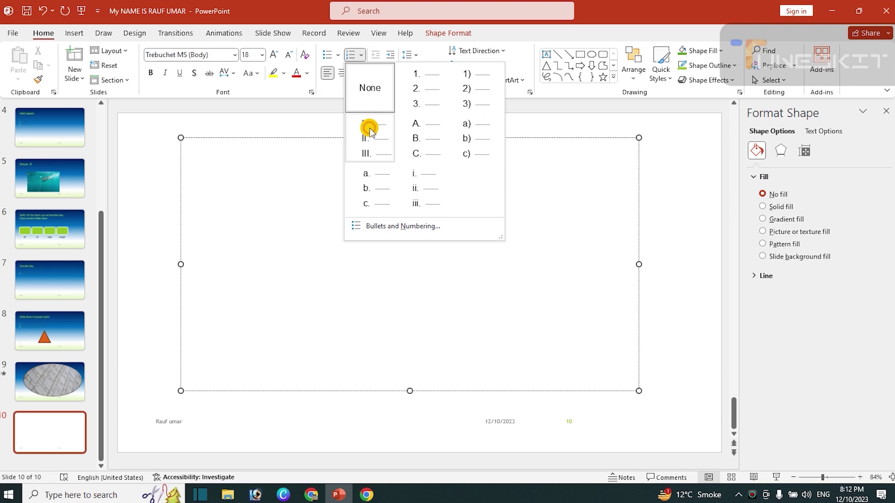
pyautogui.click(424, 98)
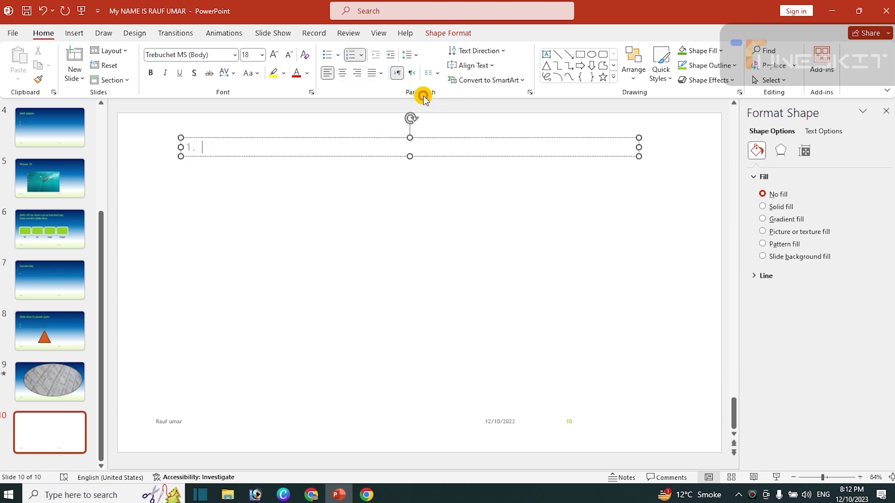
# - Type a name line, 'I am from Gujranwala', 'I am a teacher.', 'I love to exercise', then select all
pyautogui.write('my ')
pyautogui.write('ame is rauf')
pyautogui.press('Return')
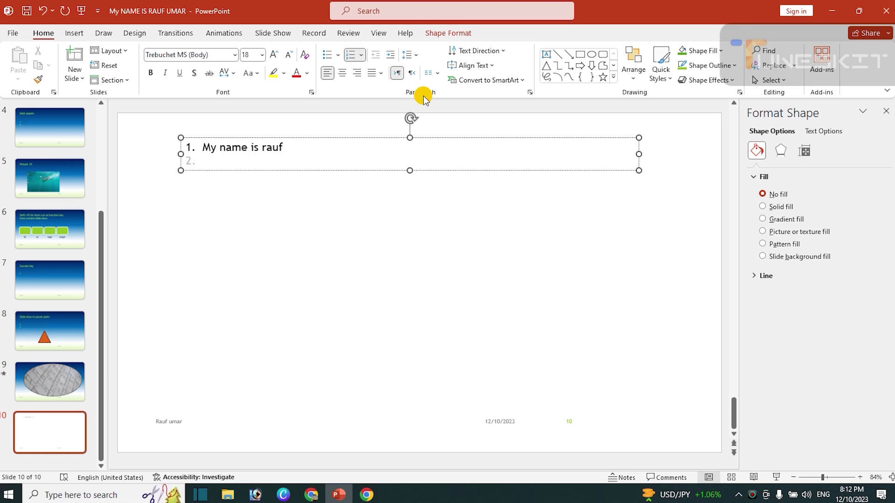
pyautogui.write('I am from Gujranwala')
pyautogui.press('Return')
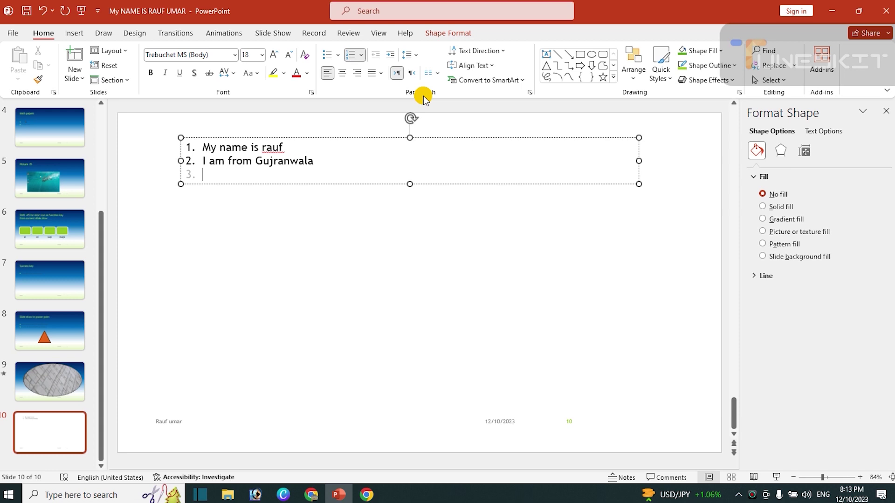
pyautogui.write('I am an')
pyautogui.write('teacher.')
pyautogui.press('Return')
pyautogui.write('I live')
pyautogui.press('BackSpace')
pyautogui.press('BackSpace')
pyautogui.press('BackSpace')
pyautogui.write('e to ')
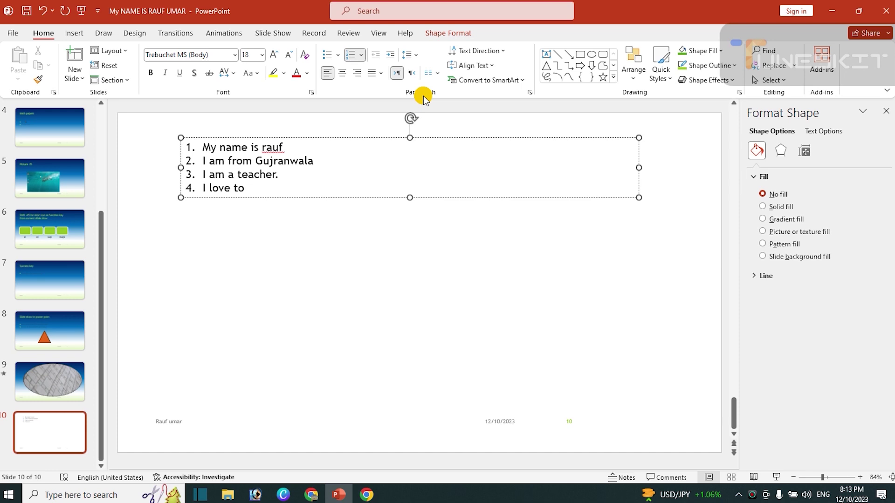
pyautogui.write('exce')
pyautogui.write('ise')
pyautogui.press('Return')
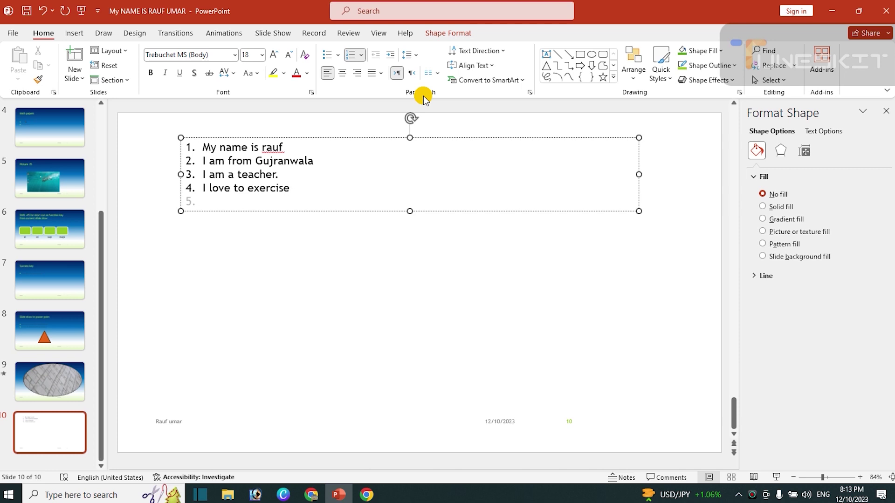
pyautogui.hotkey('ctrl', 'a')
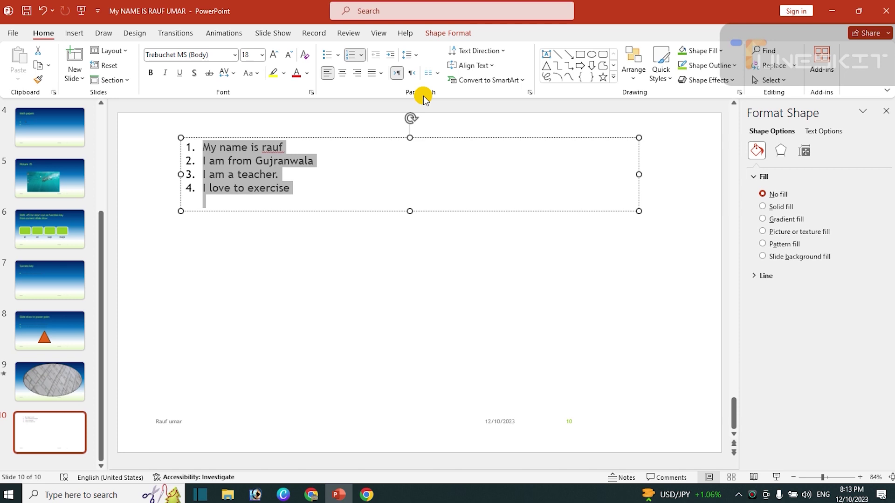
# - Apply 2.0 line spacing to the numbered list and open Line Spacing Options
pyautogui.click(410, 54)
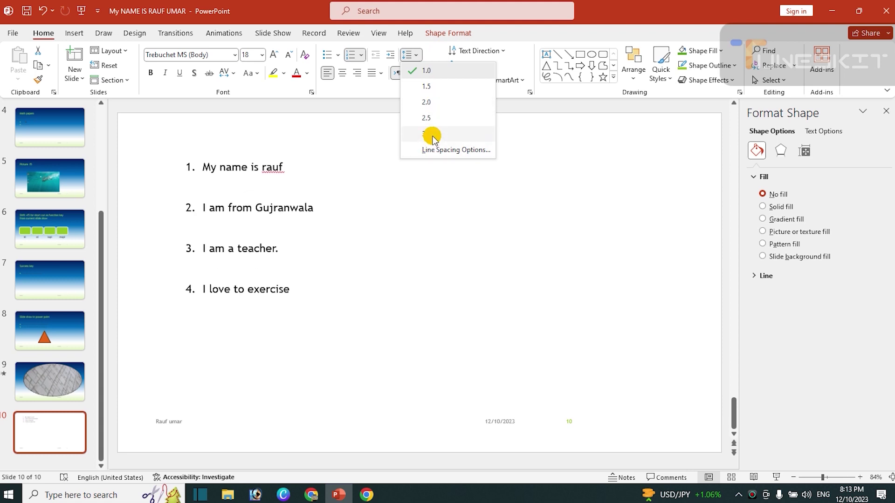
pyautogui.click(426, 101)
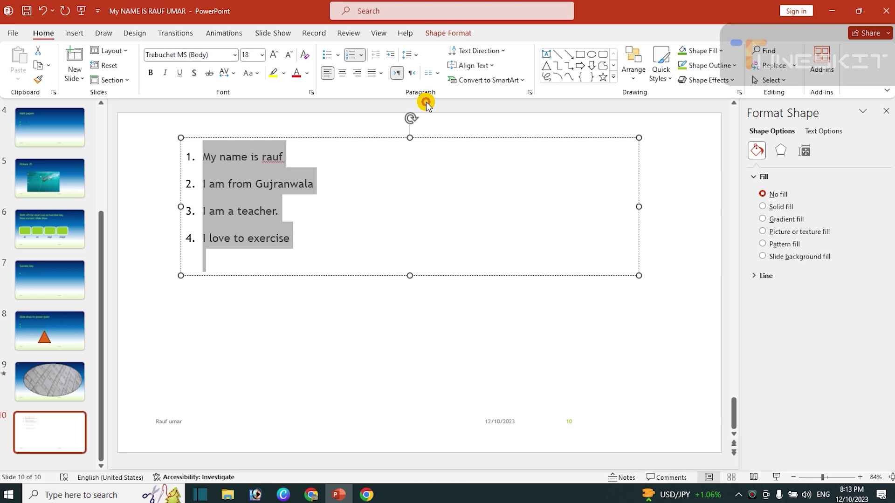
pyautogui.click(408, 55)
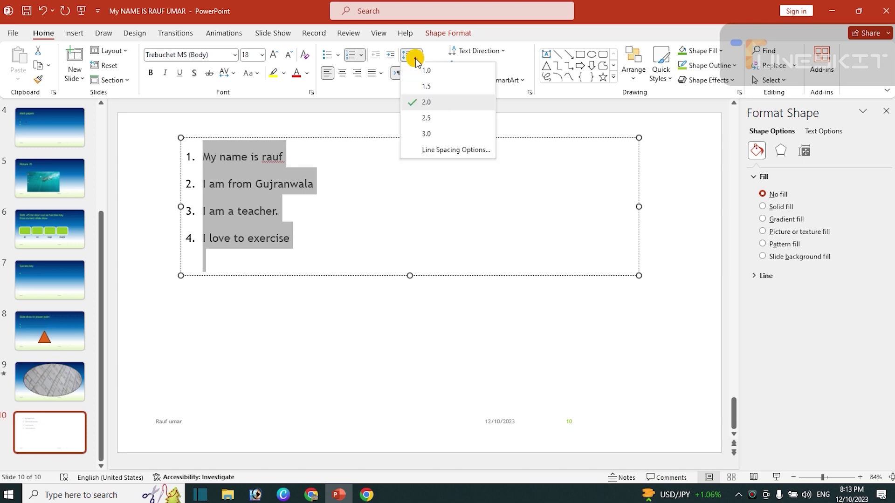
pyautogui.click(440, 150)
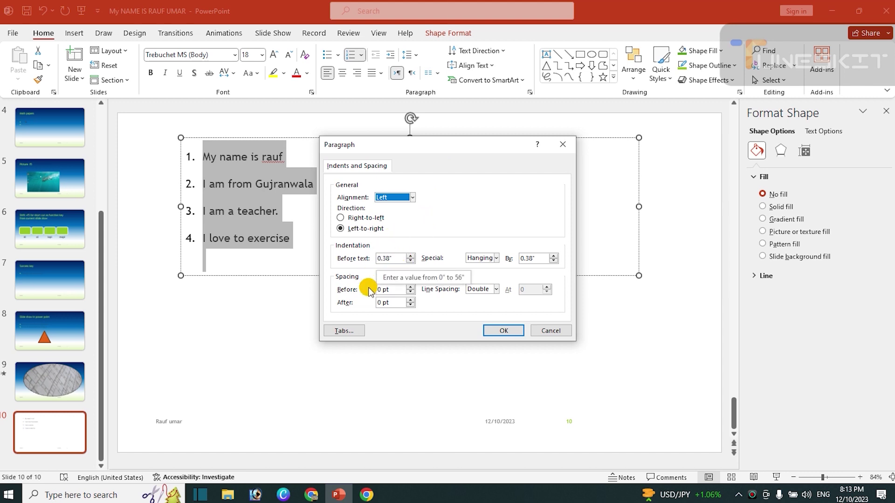
# - Set the list's paragraph alignment to Centered and confirm
pyautogui.click(415, 200)
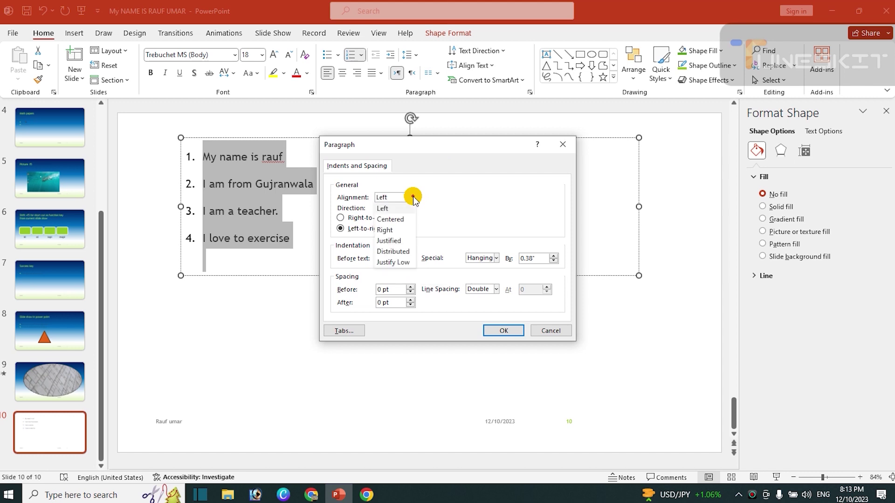
pyautogui.click(398, 218)
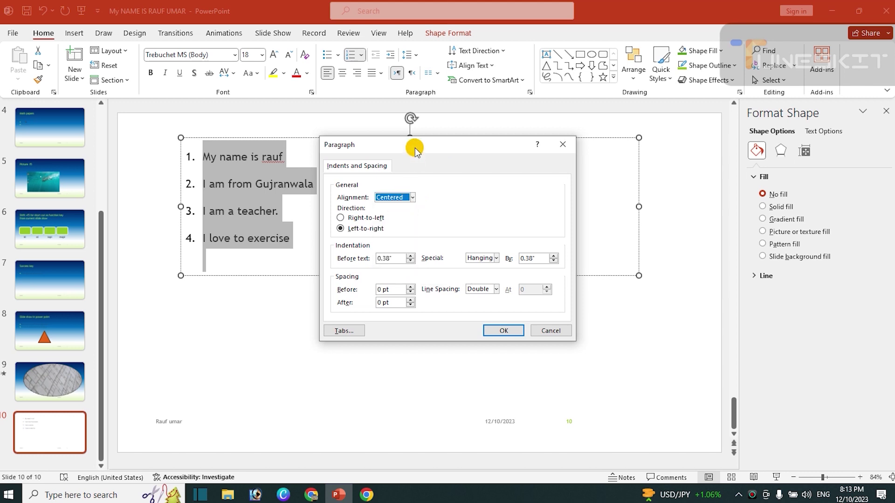
pyautogui.moveTo(415, 149); pyautogui.dragTo(630, 134)
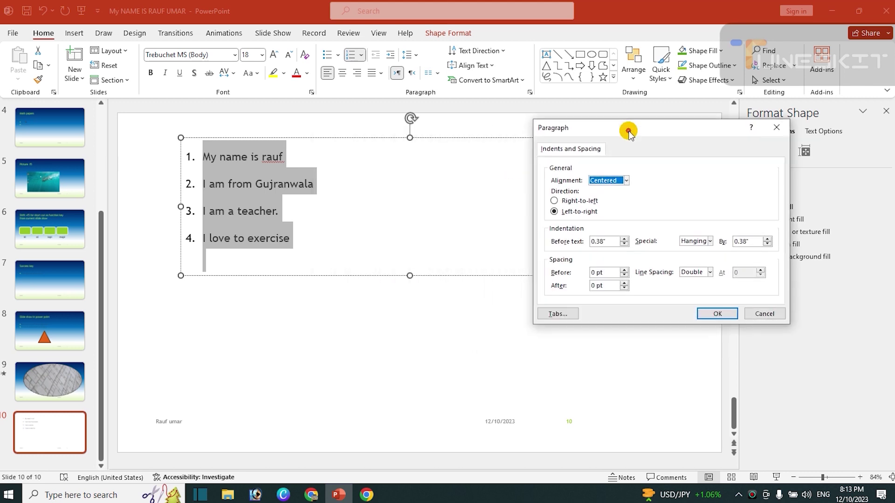
pyautogui.click(717, 314)
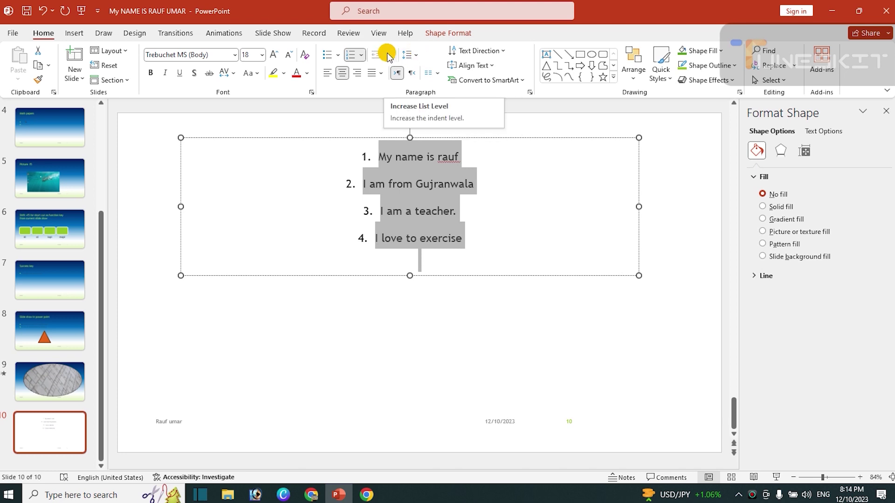
# - Reopen the Paragraph settings and switch the list's alignment back to Left
pyautogui.click(416, 56)
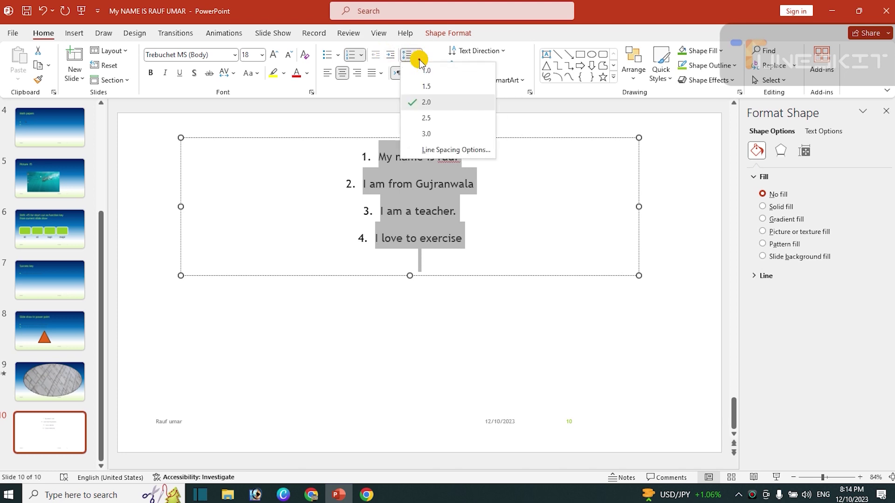
pyautogui.click(461, 150)
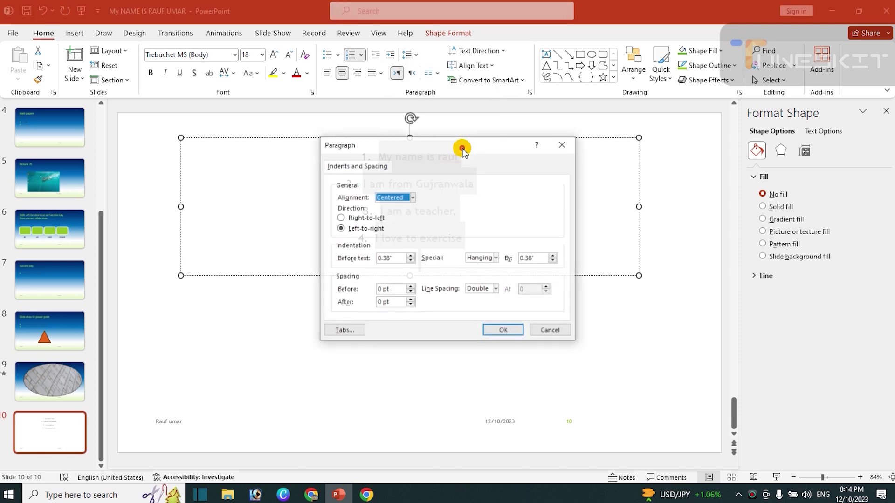
pyautogui.click(412, 198)
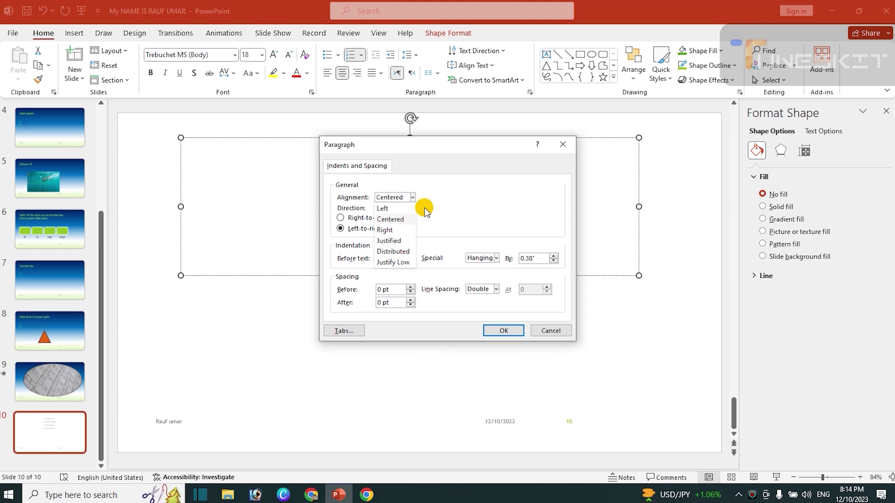
pyautogui.click(432, 182)
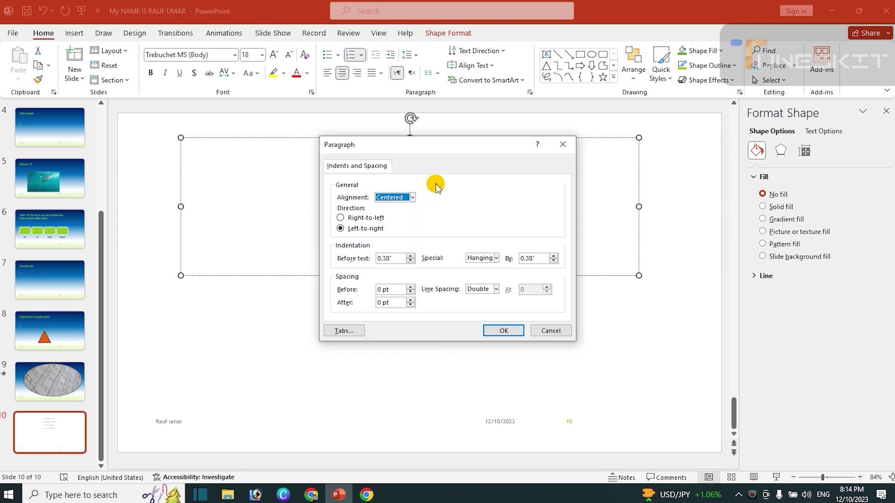
pyautogui.click(412, 196)
pyautogui.click(400, 209)
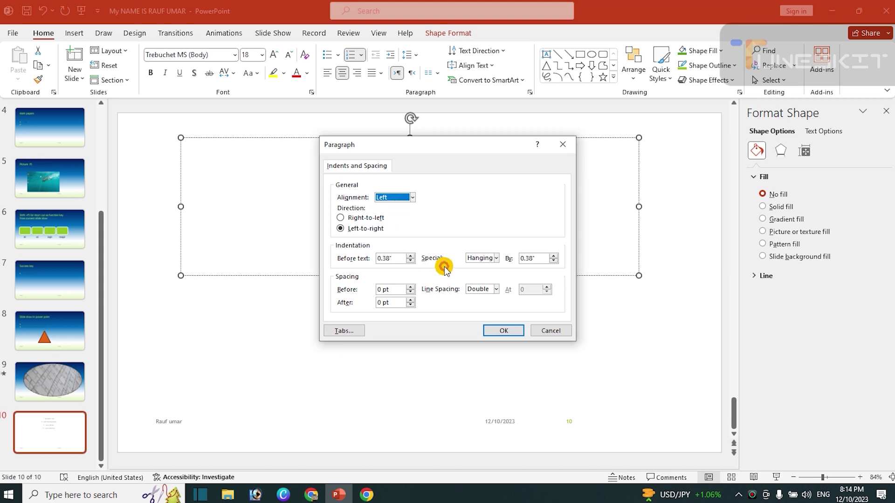
pyautogui.click(501, 334)
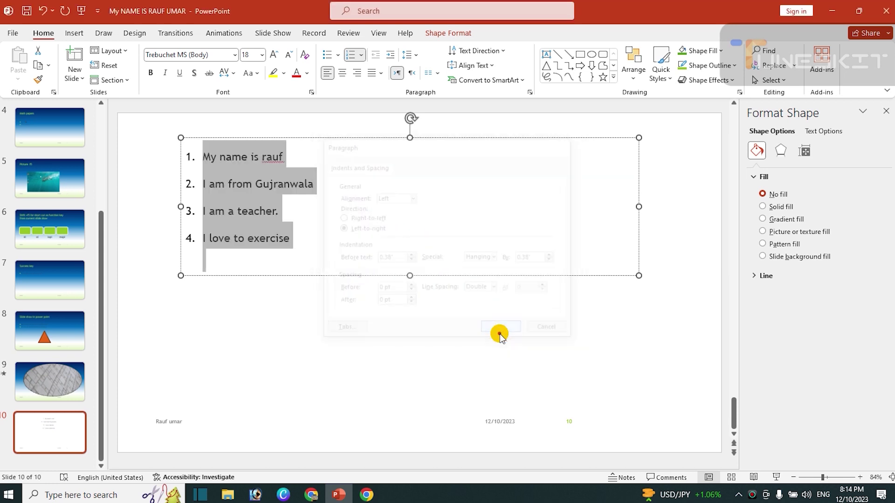
# - Set the list's Before text indent to 3" in the Paragraph dialog
pyautogui.click(415, 56)
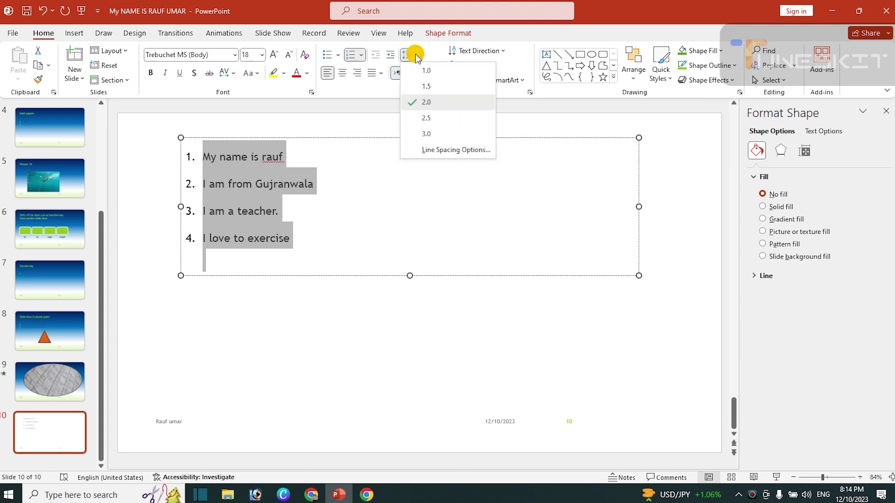
pyautogui.click(450, 150)
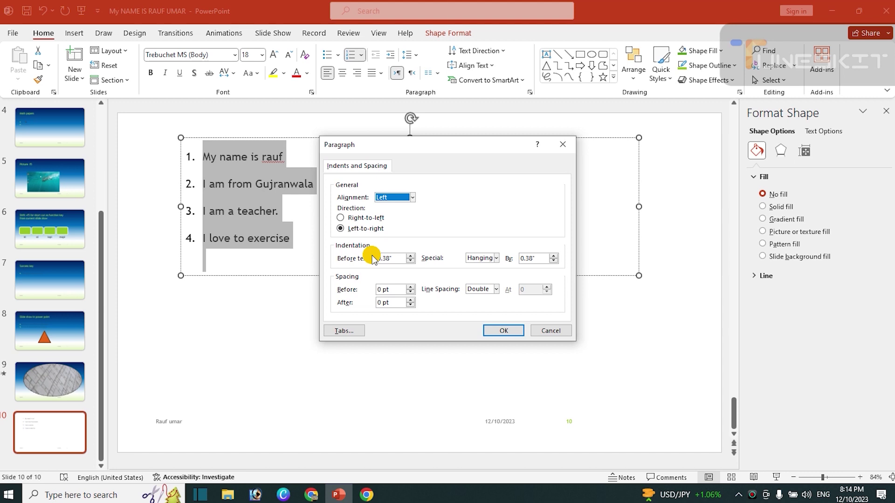
pyautogui.doubleClick(375, 259)
pyautogui.press('BackSpace')
pyautogui.press('Return')
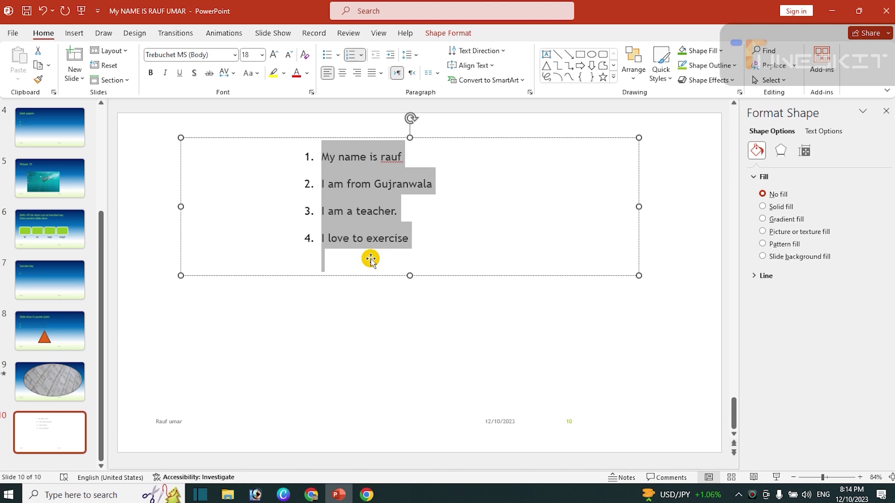
# - Keep the Hanging special indent and set Spacing Before to 12 pt
pyautogui.click(416, 56)
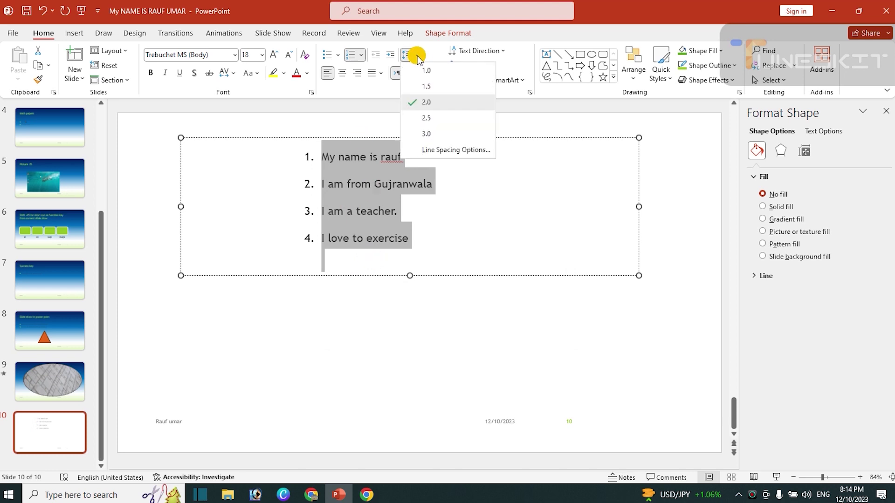
pyautogui.click(436, 149)
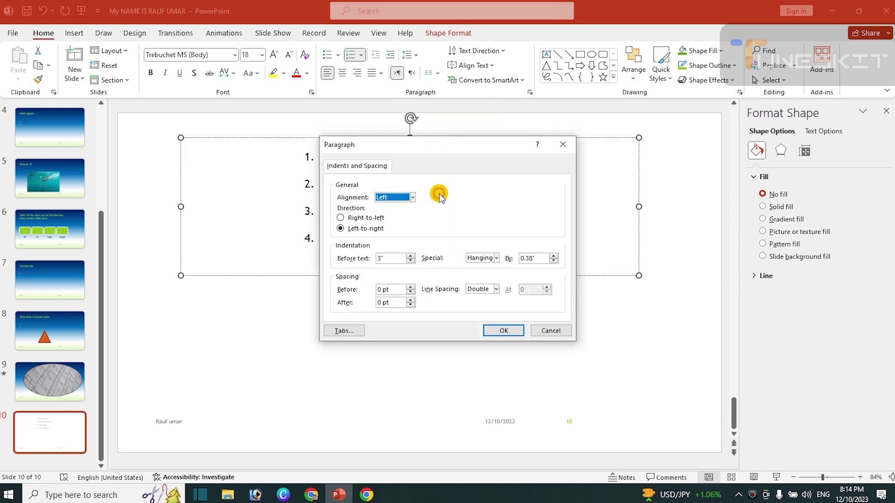
pyautogui.click(497, 265)
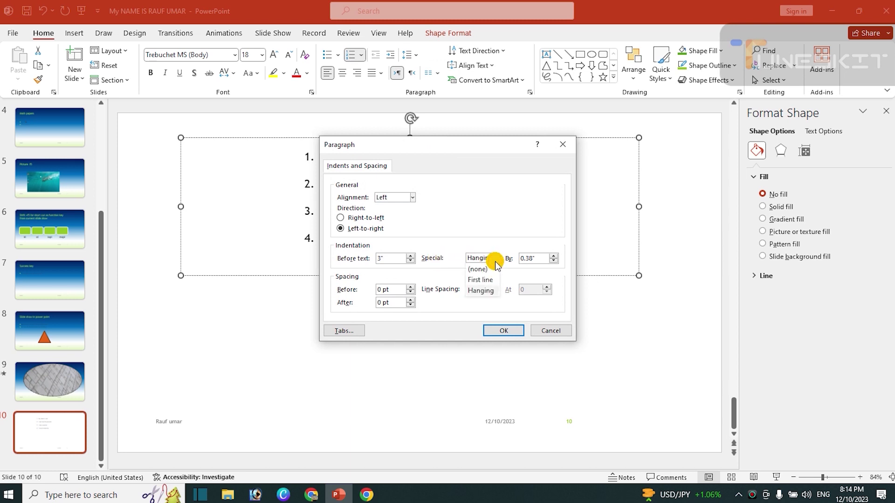
pyautogui.click(495, 262)
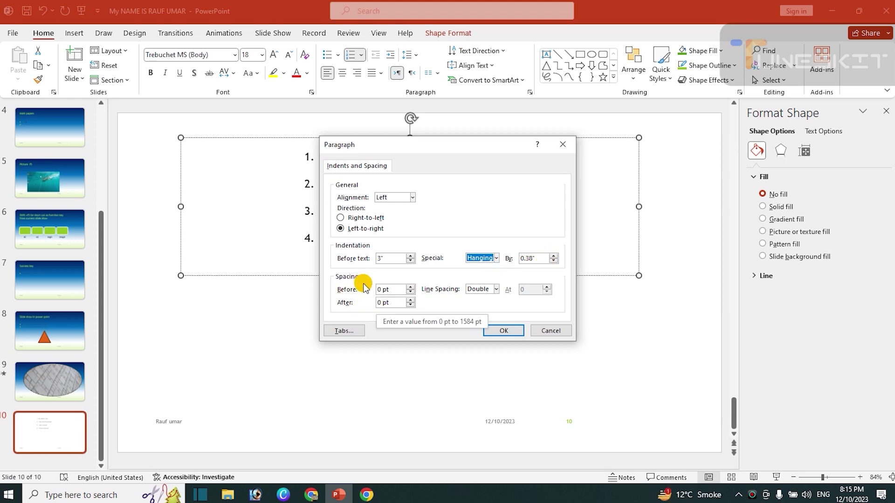
pyautogui.moveTo(433, 144); pyautogui.dragTo(584, 132)
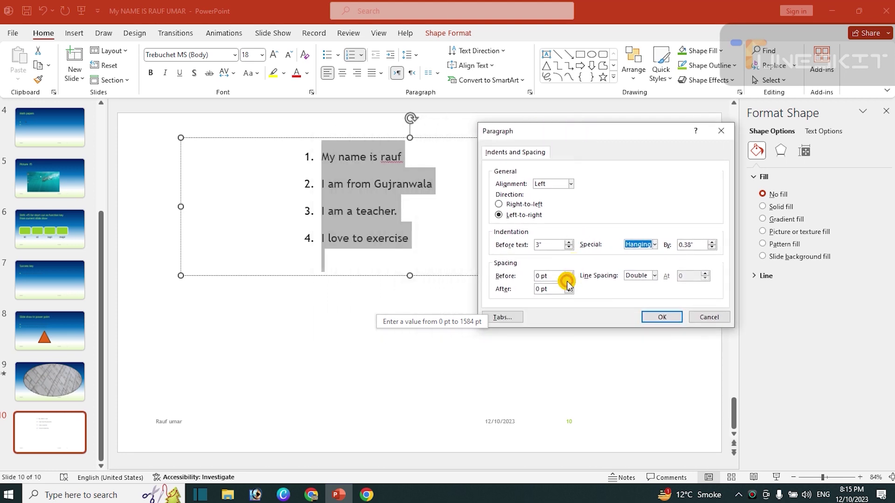
pyautogui.doubleClick(568, 273)
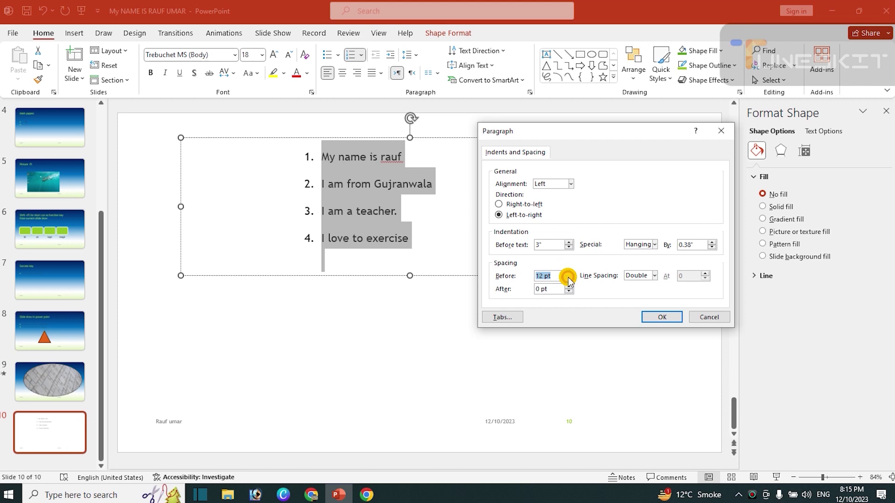
pyautogui.click(657, 322)
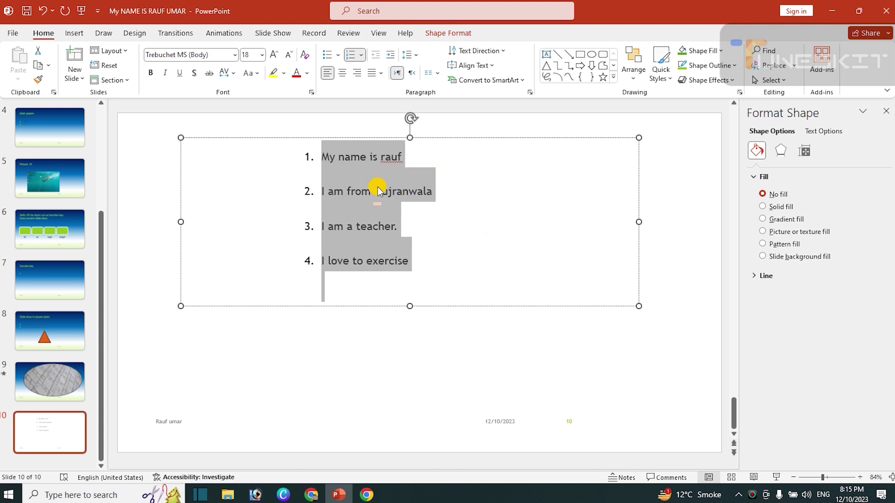
pyautogui.click(413, 55)
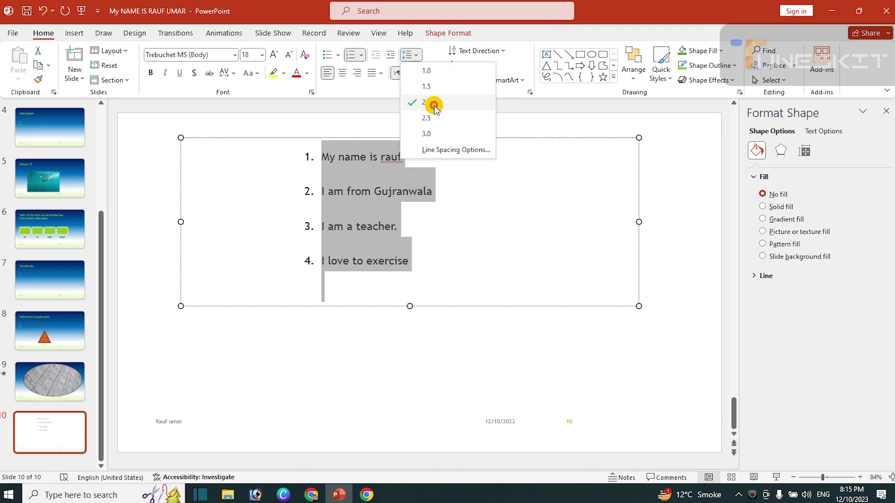
pyautogui.click(447, 151)
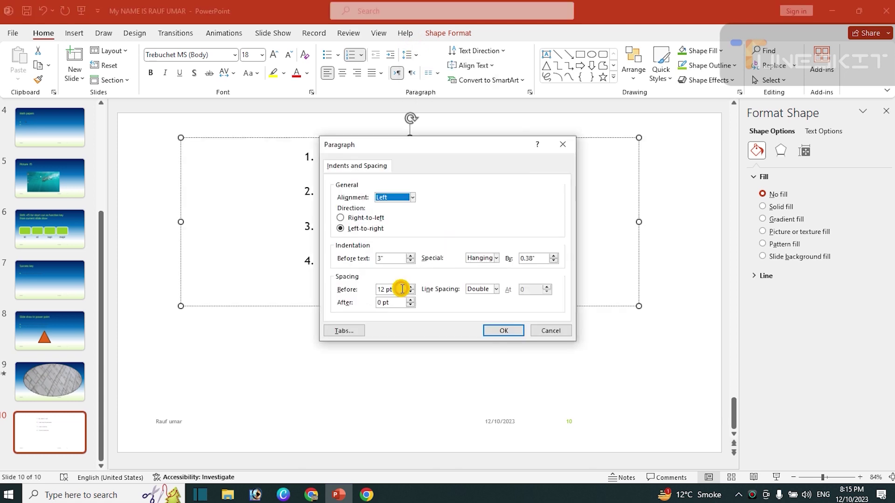
pyautogui.click(361, 330)
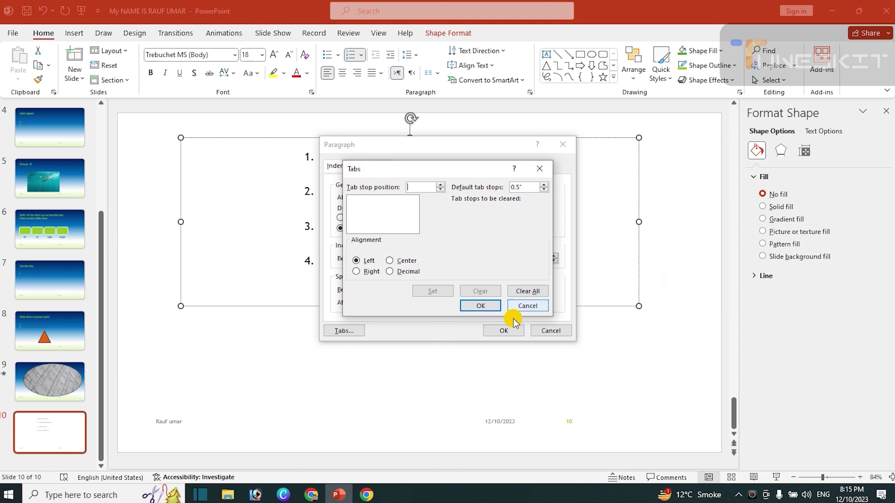
pyautogui.click(528, 307)
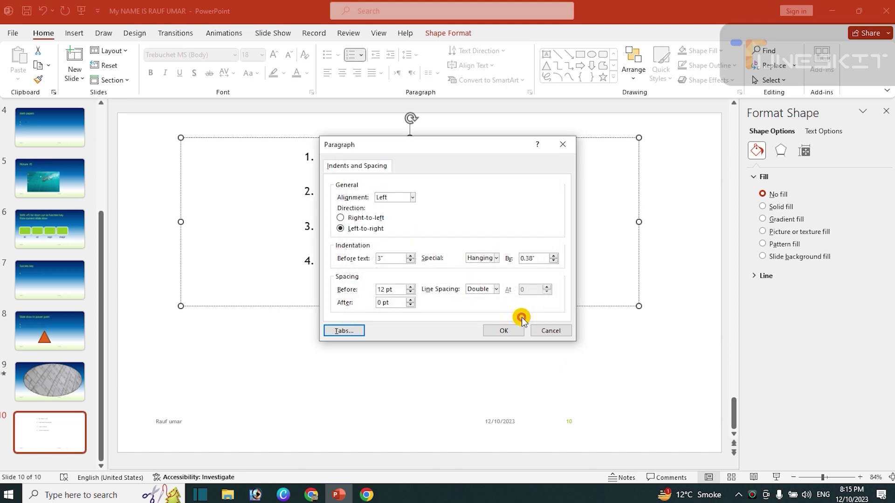
pyautogui.click(510, 332)
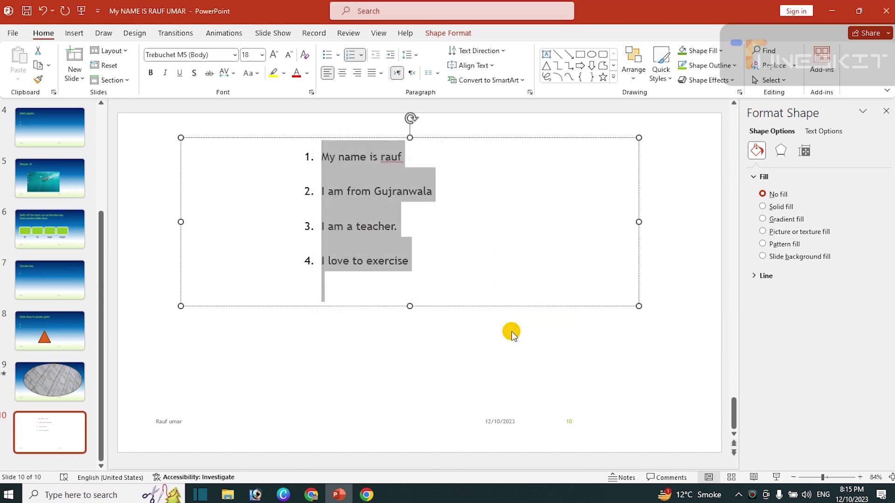
# - Increase the list level four times, then decrease it three times
pyautogui.click(390, 54)
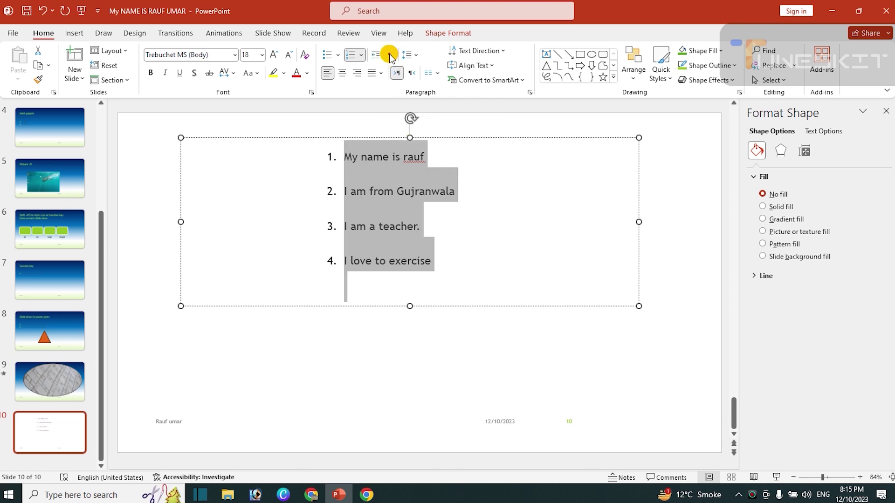
pyautogui.click(390, 54)
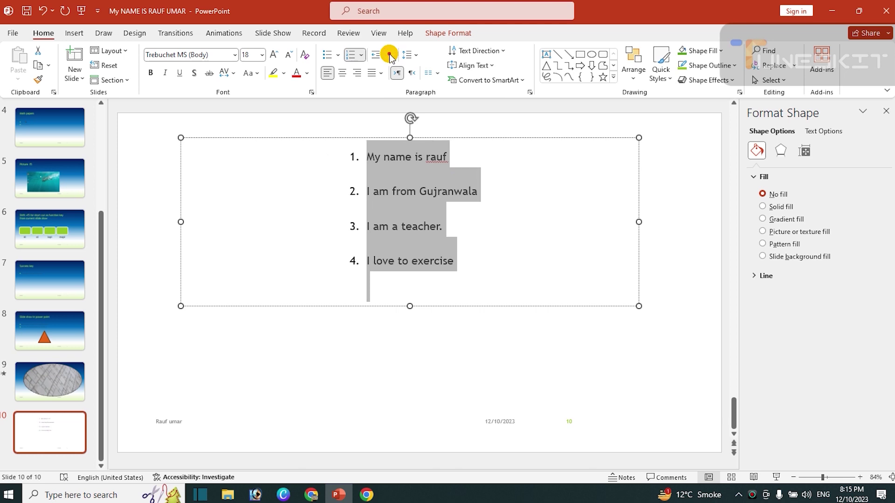
pyautogui.click(390, 54)
pyautogui.click(390, 54)
pyautogui.click(390, 54)
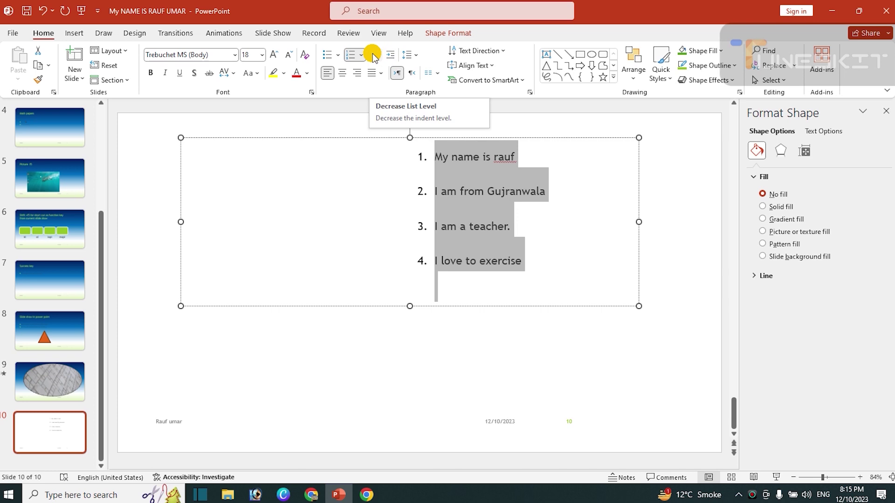
pyautogui.click(373, 54)
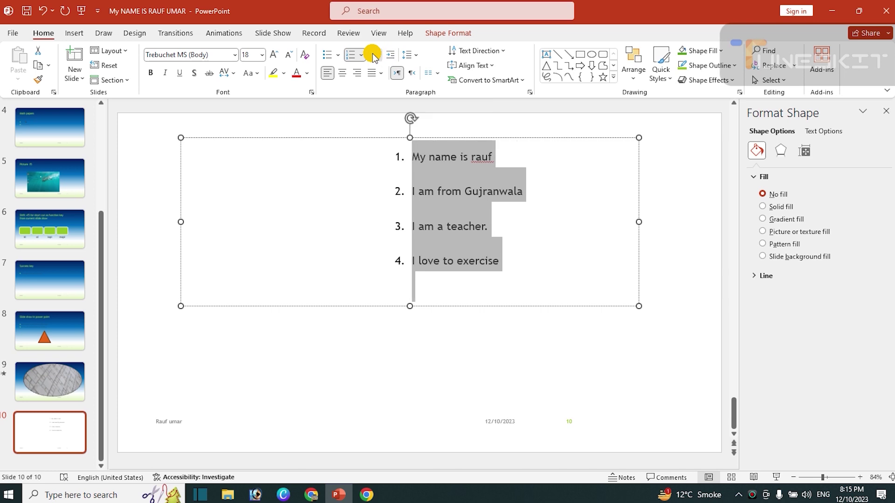
pyautogui.click(372, 55)
pyautogui.click(373, 54)
pyautogui.click(373, 55)
pyautogui.click(373, 55)
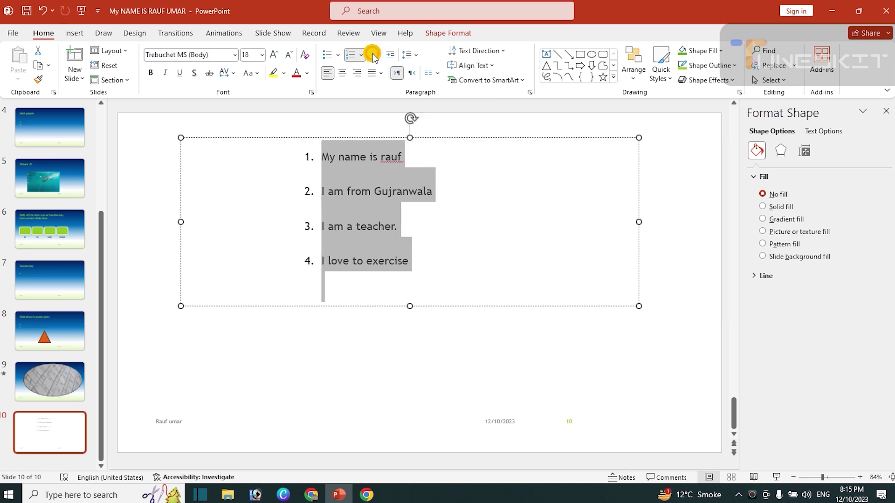
# - Try centre, right and justify alignment, then open Text Direction's More Options
pyautogui.click(343, 73)
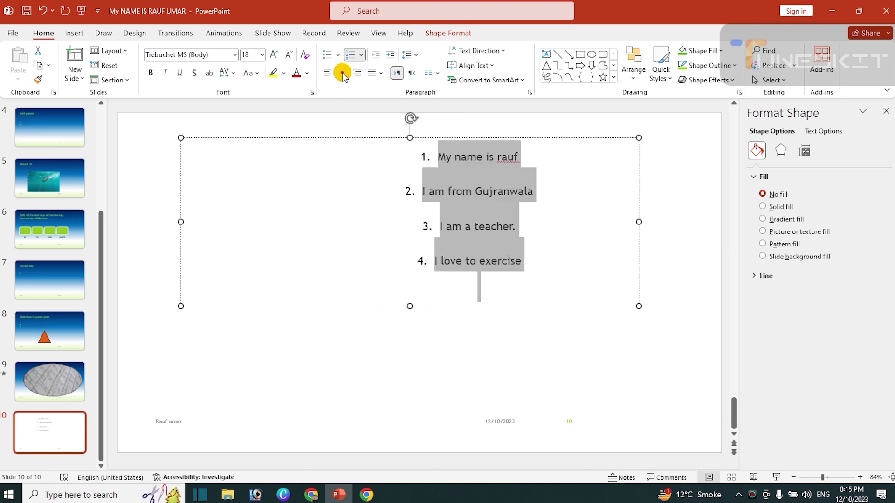
pyautogui.click(357, 73)
pyautogui.click(371, 73)
pyautogui.click(380, 74)
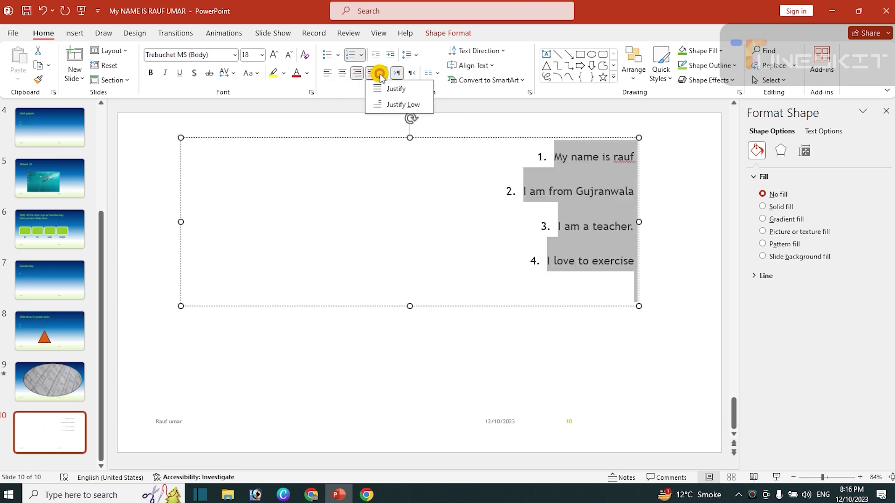
pyautogui.click(398, 90)
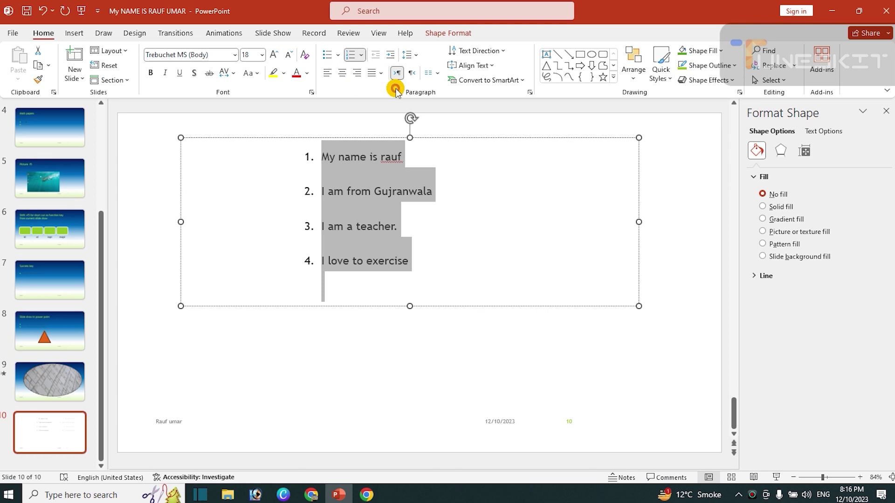
pyautogui.click(506, 52)
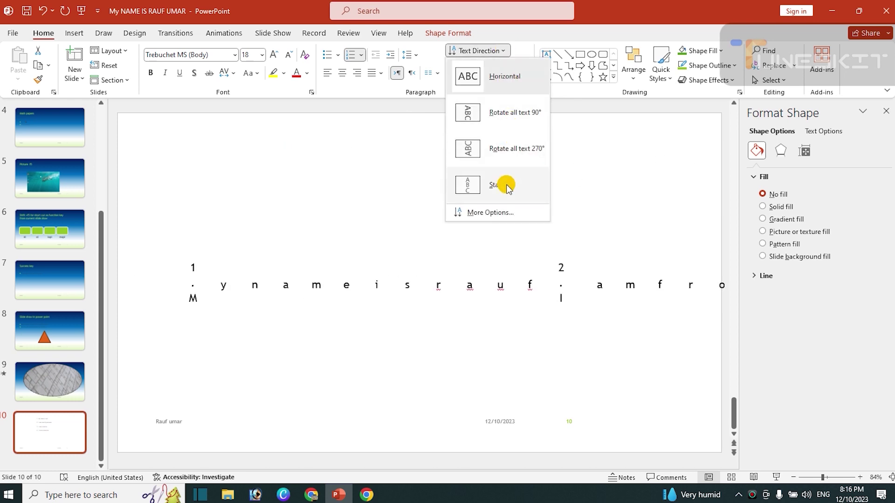
pyautogui.click(505, 213)
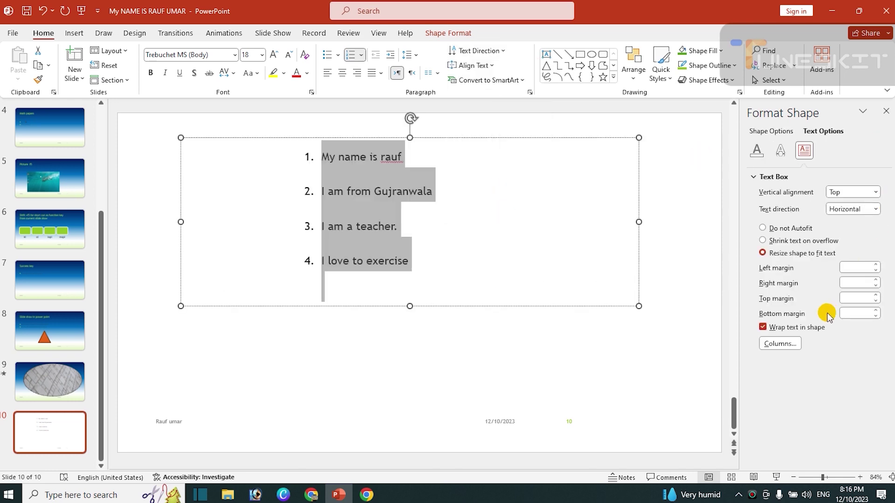
# - Look at the text fill colour choices, then select the whole text box
pyautogui.click(760, 150)
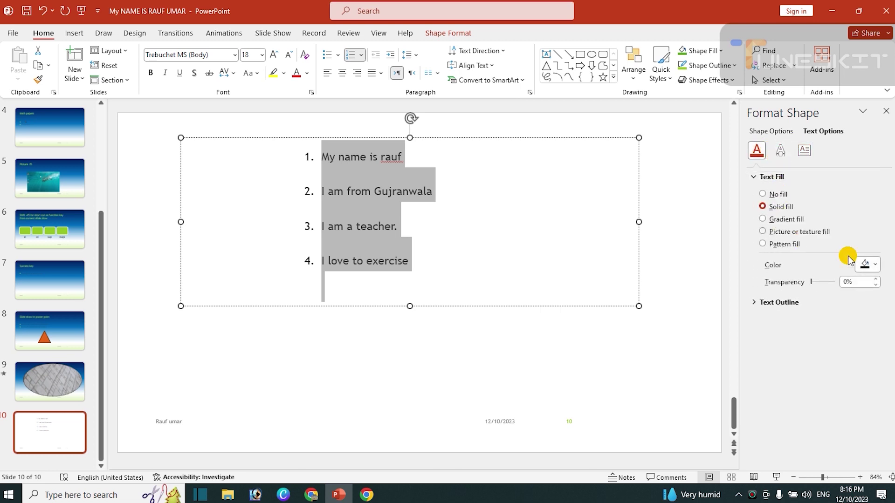
pyautogui.click(876, 265)
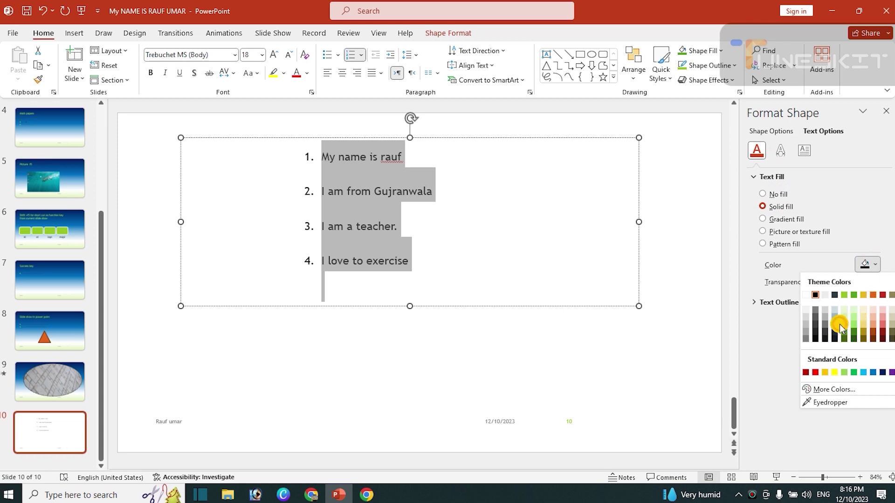
pyautogui.click(833, 336)
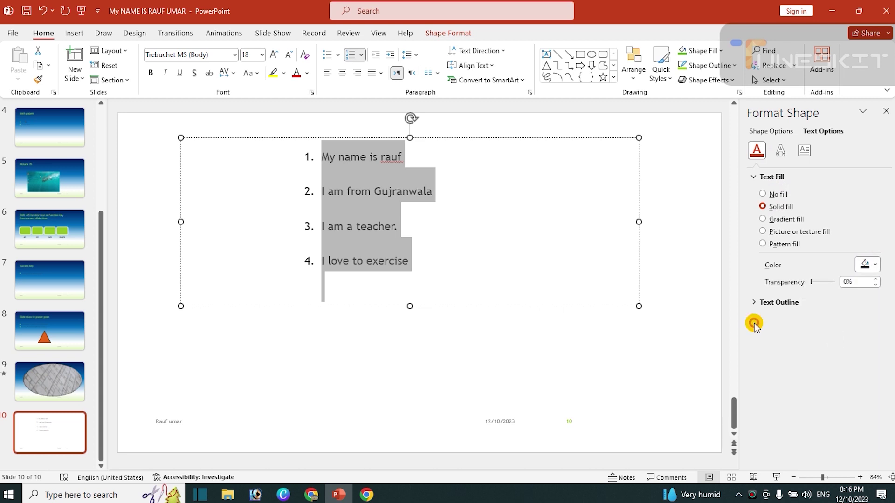
pyautogui.press('Escape')
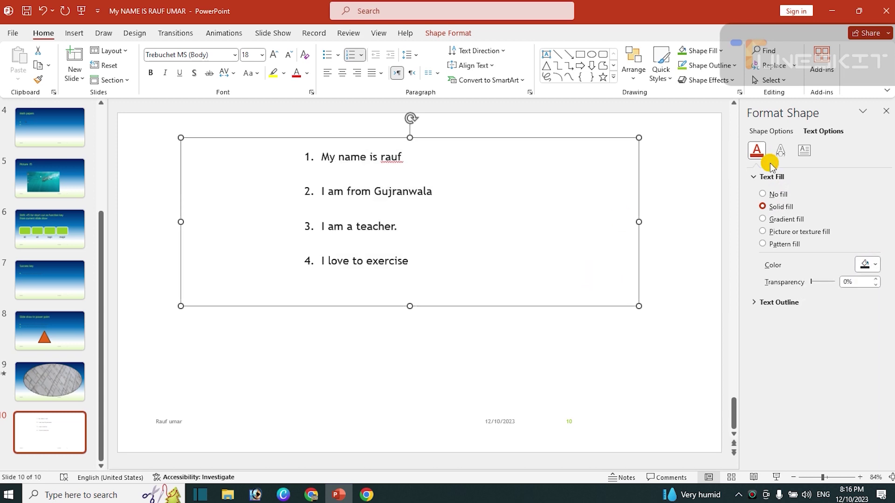
# - Add a text shadow: 52% transparency, 9 pt blur, 140° angle, 5 pt distance
pyautogui.click(780, 151)
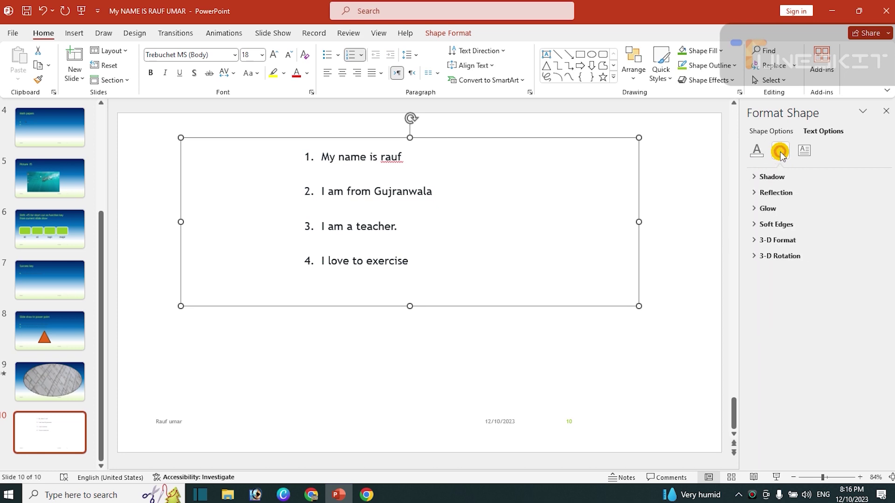
pyautogui.click(772, 178)
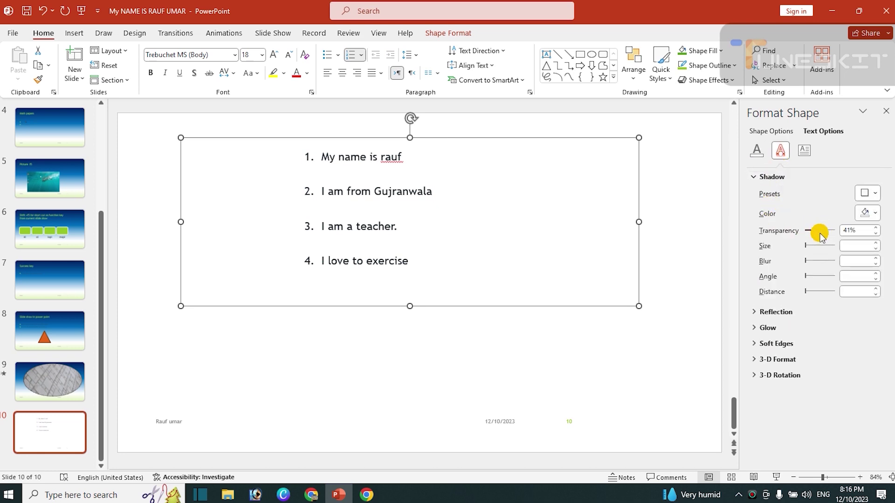
pyautogui.moveTo(821, 233); pyautogui.dragTo(820, 231)
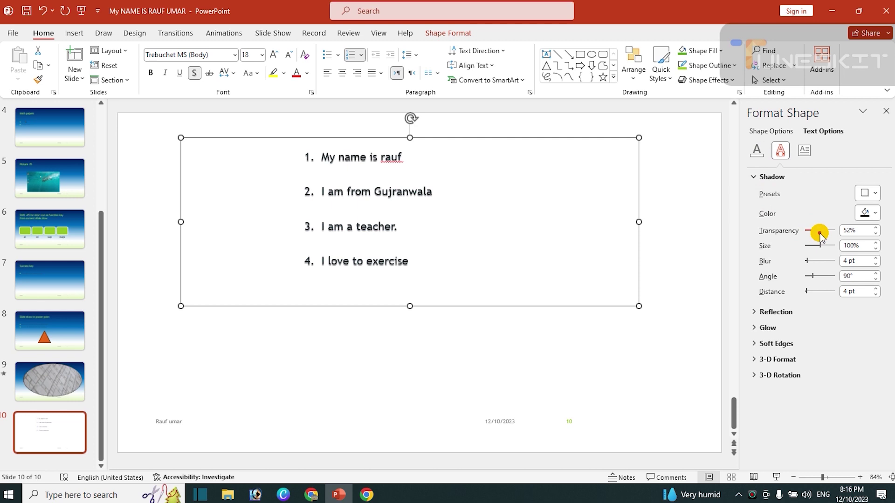
pyautogui.click(813, 261)
pyautogui.click(822, 276)
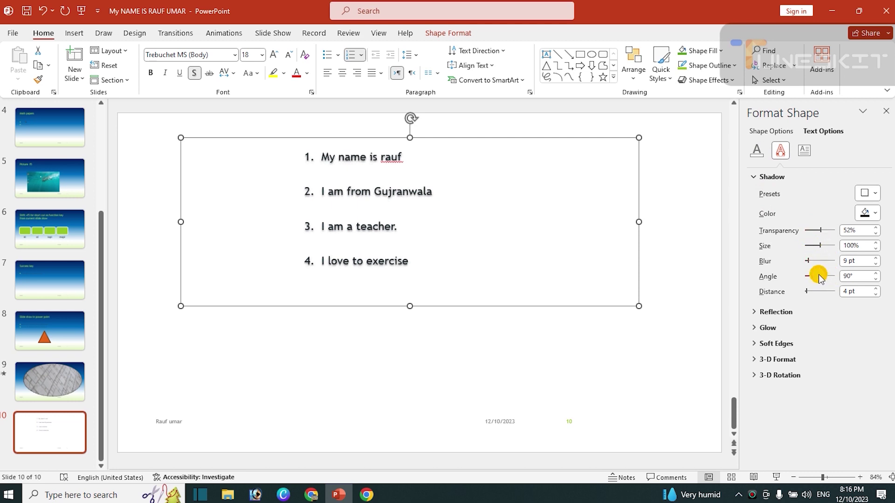
pyautogui.click(821, 276)
pyautogui.click(821, 292)
pyautogui.click(777, 311)
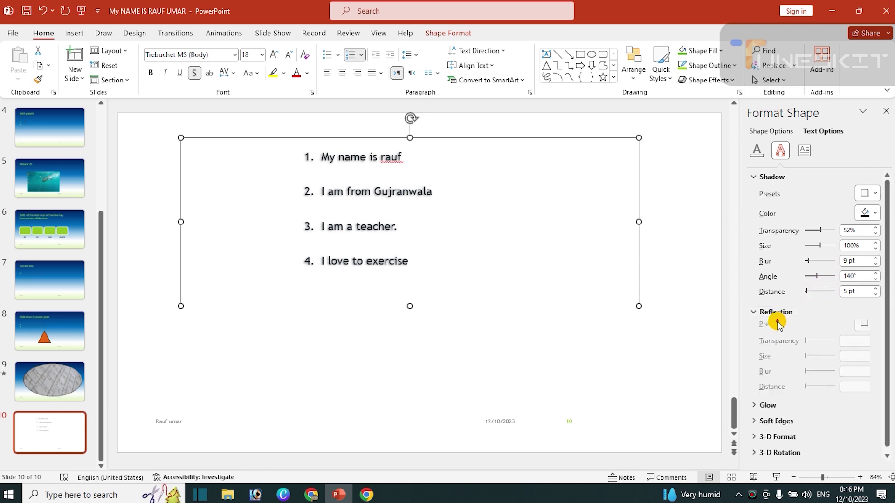
pyautogui.click(768, 412)
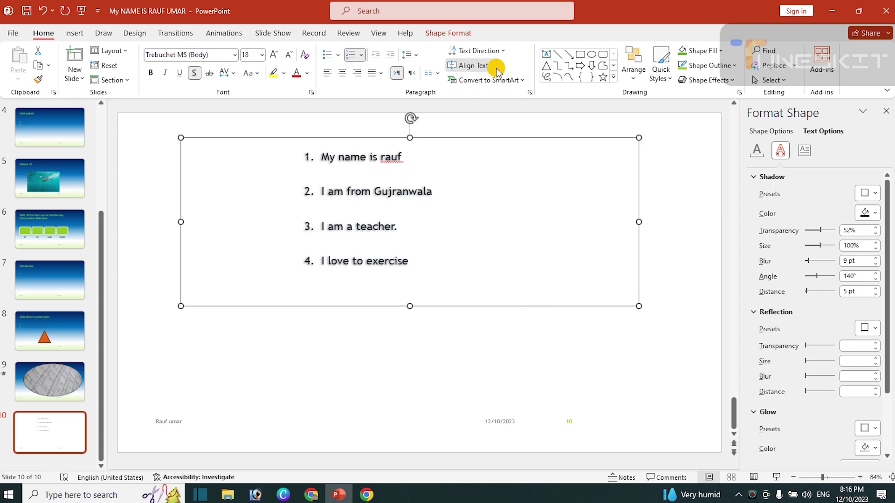
# - Middle-align the list vertically and convert it to a Target List SmartArt graphic
pyautogui.click(473, 65)
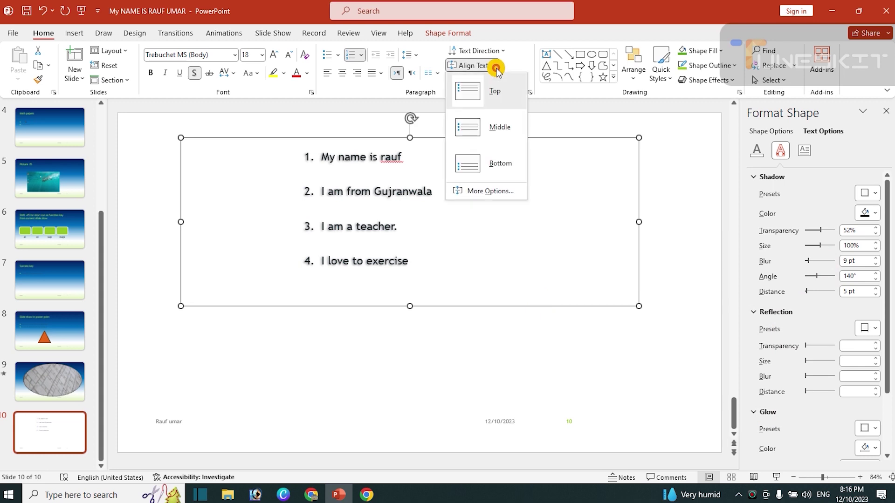
pyautogui.click(499, 133)
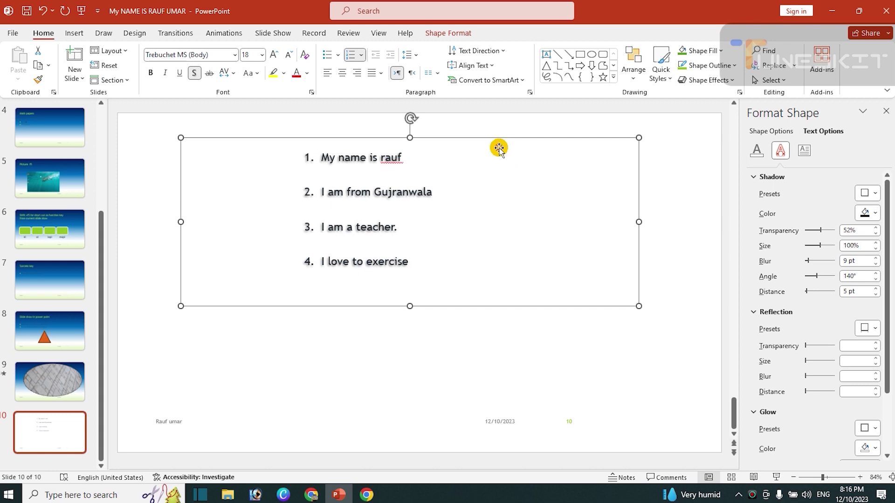
pyautogui.click(517, 80)
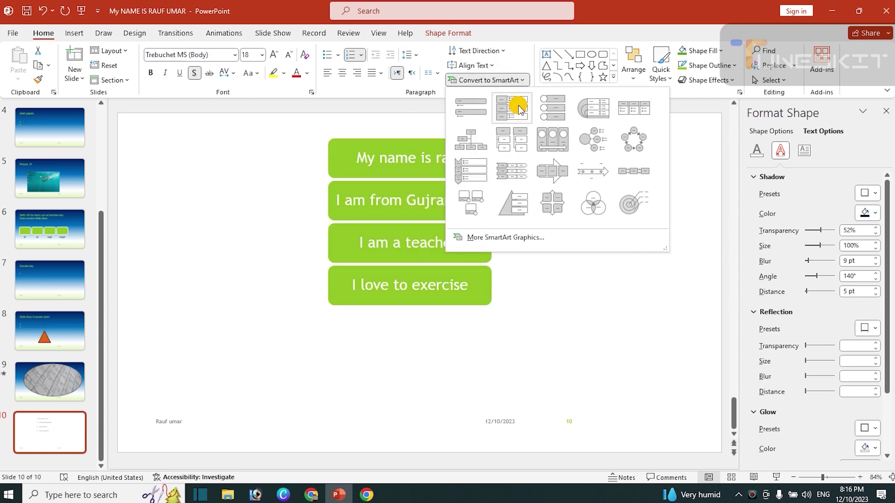
pyautogui.click(593, 110)
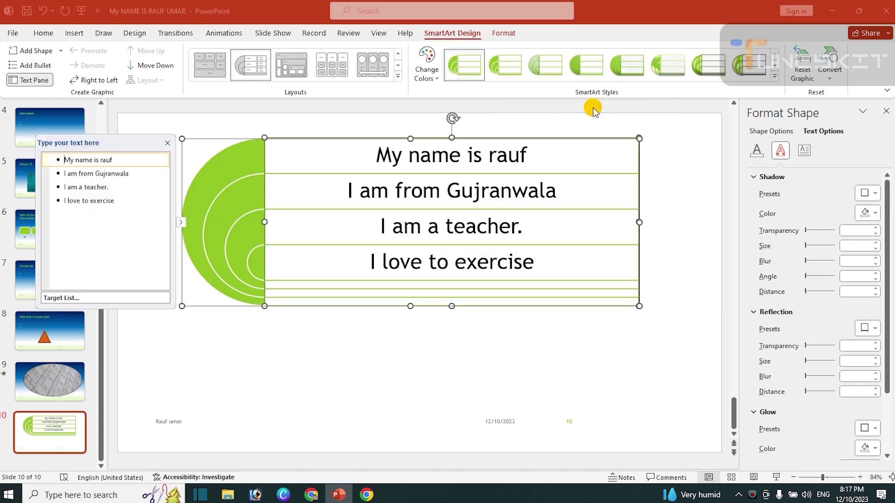
# - Keep the green colour scheme, close the Text Pane and click off the graphic
pyautogui.click(435, 76)
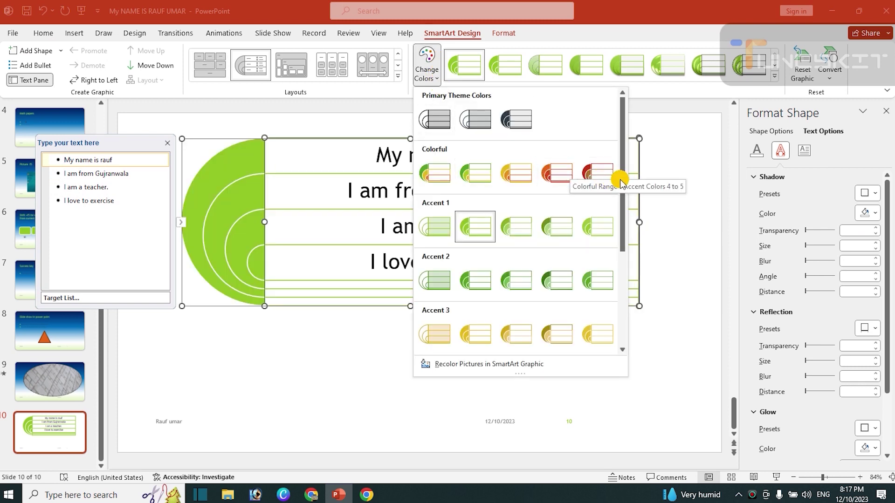
pyautogui.click(470, 362)
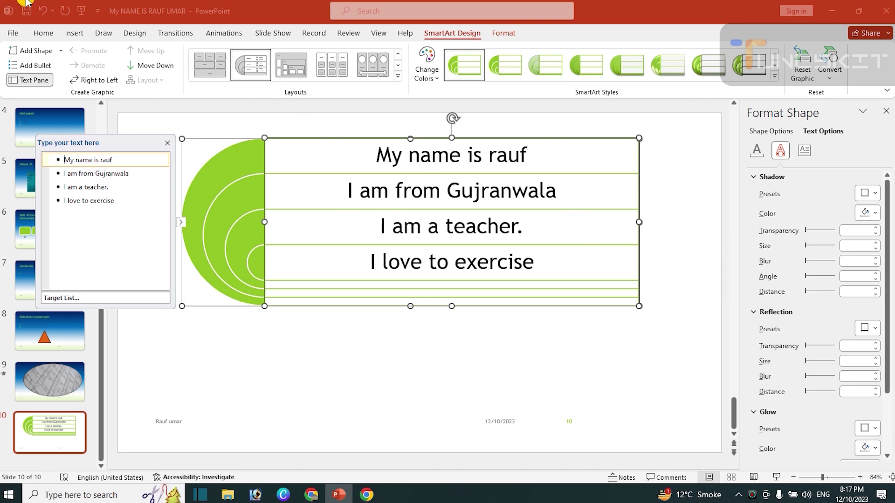
pyautogui.click(41, 33)
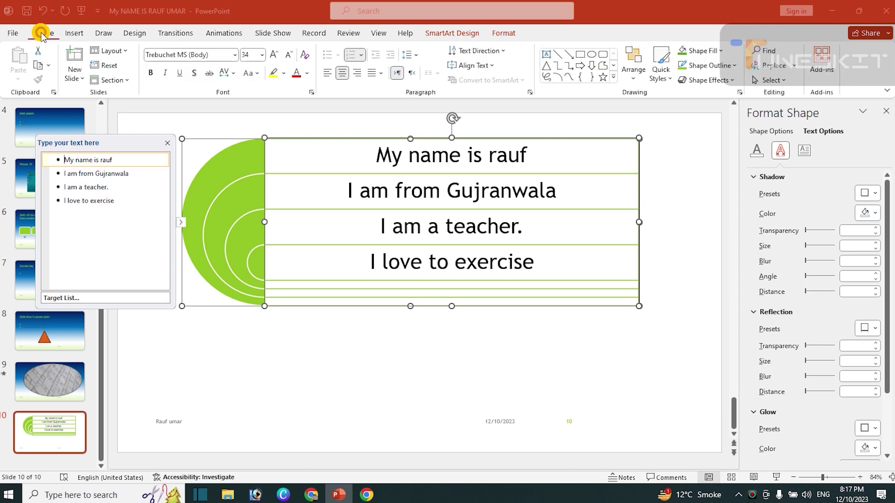
pyautogui.click(167, 144)
pyautogui.click(280, 372)
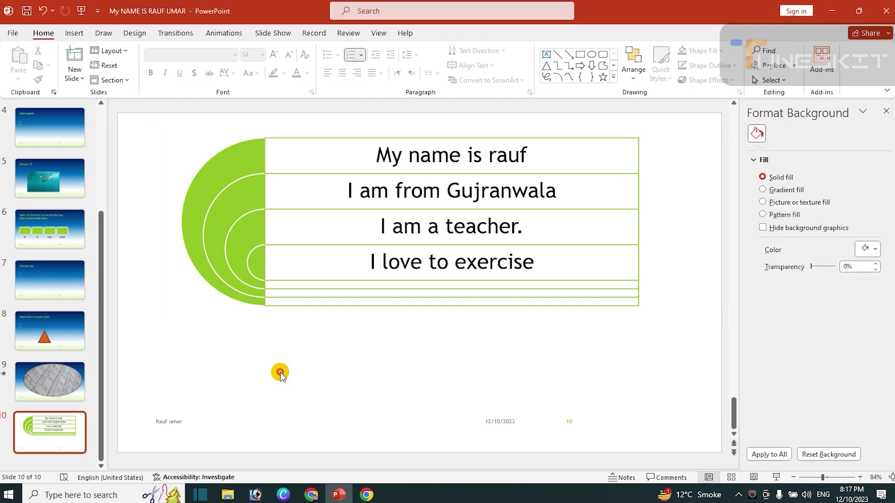
pyautogui.click(497, 211)
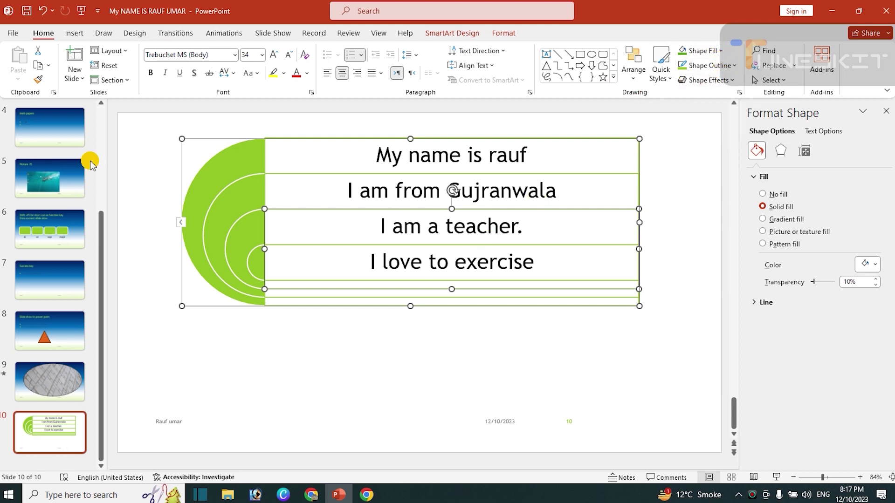
# - Show the Insert commands while the green Target List graphic sits on slide 10
pyautogui.click(67, 34)
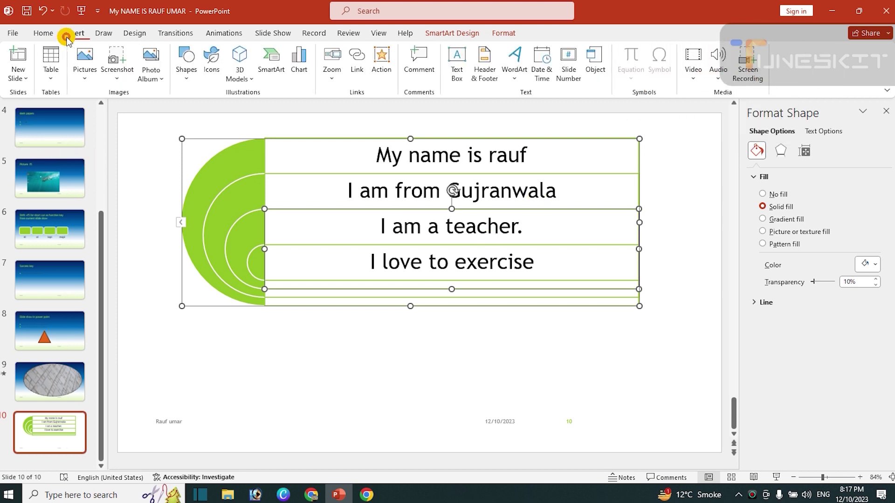